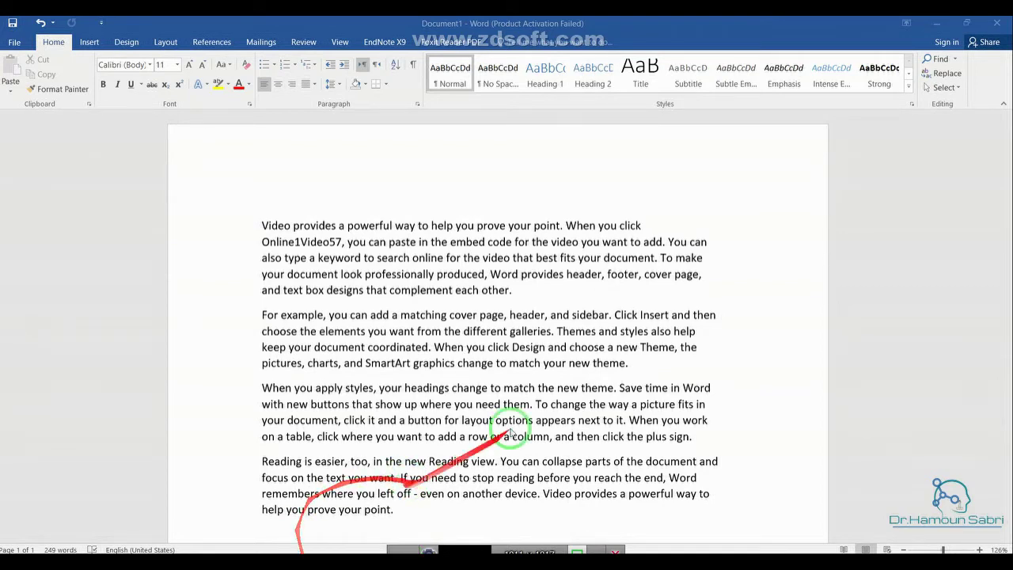
Step: Type a first single 'd' at a free spot in the blank area below the text
scroll(536, 400, down, 6)
scroll(535, 400, down, 8)
scroll(537, 404, up, 14)
scroll(535, 403, down, 2)
scroll(527, 407, down, 10)
scroll(495, 226, up, 3)
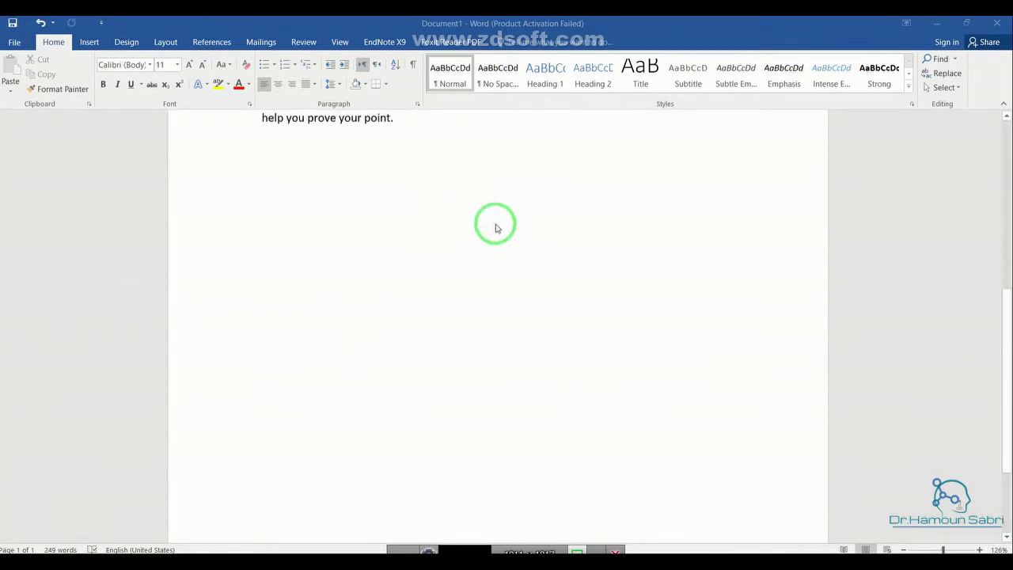
click(258, 151)
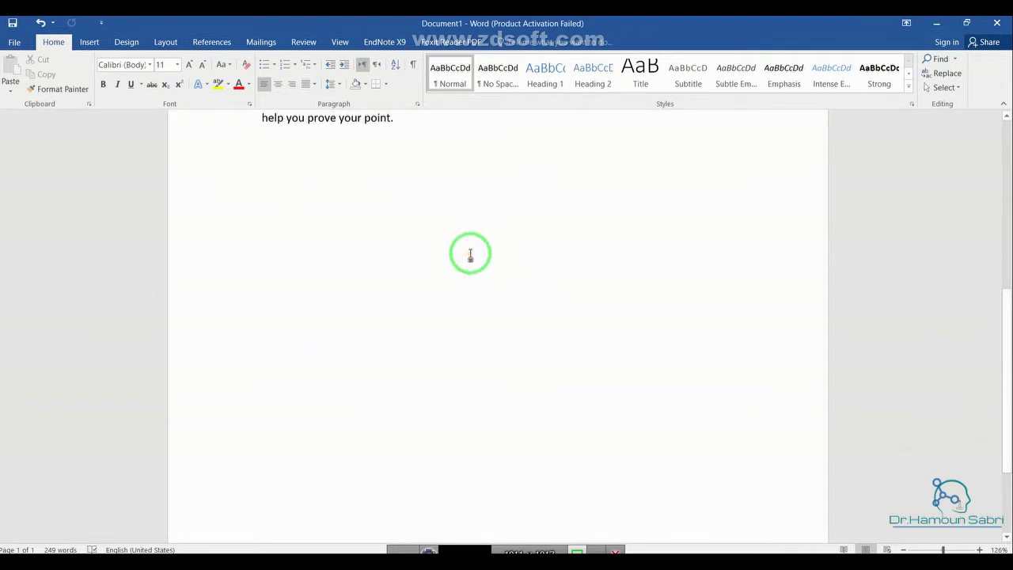
double_click(470, 253)
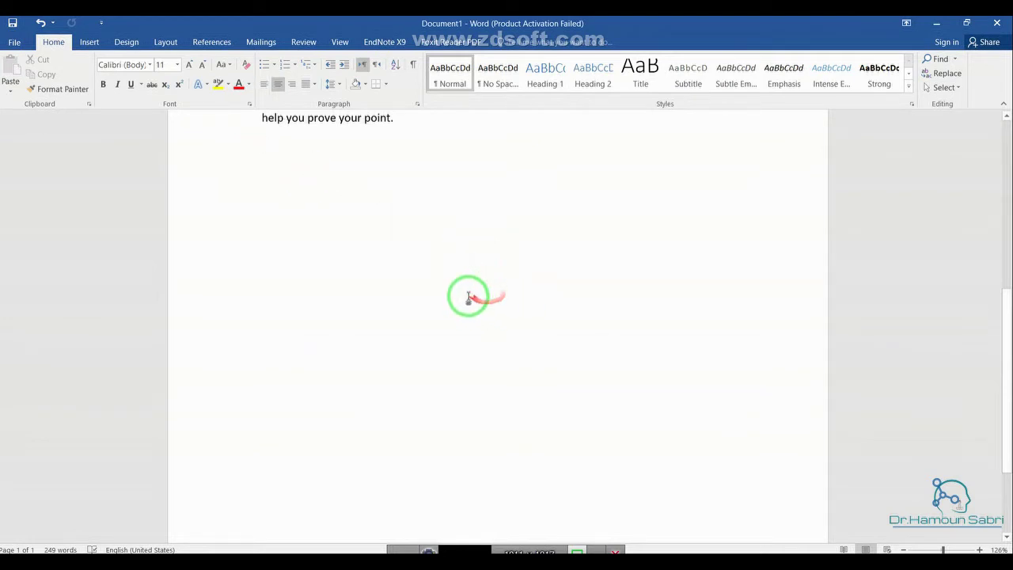
double_click(419, 293)
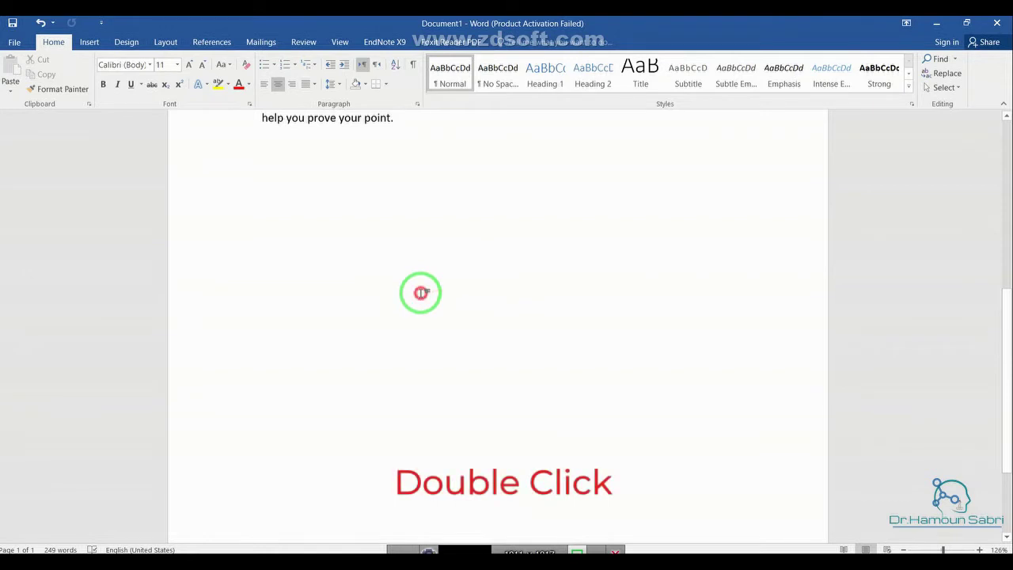
double_click(509, 335)
double_click(607, 269)
double_click(606, 223)
text(d)
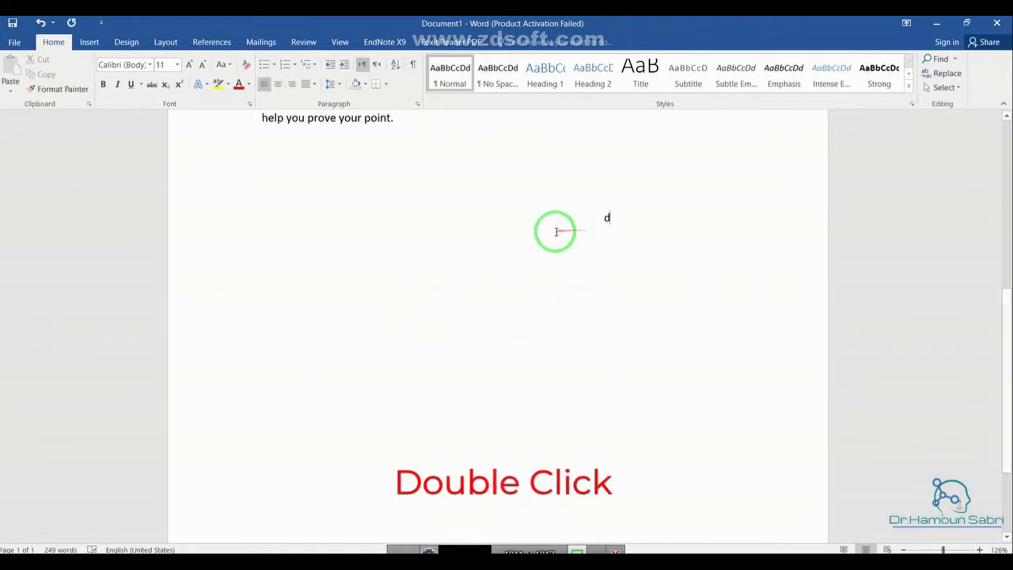
Step: Scatter seven more single 'd' characters across the blank area, then select those lines
double_click(410, 281)
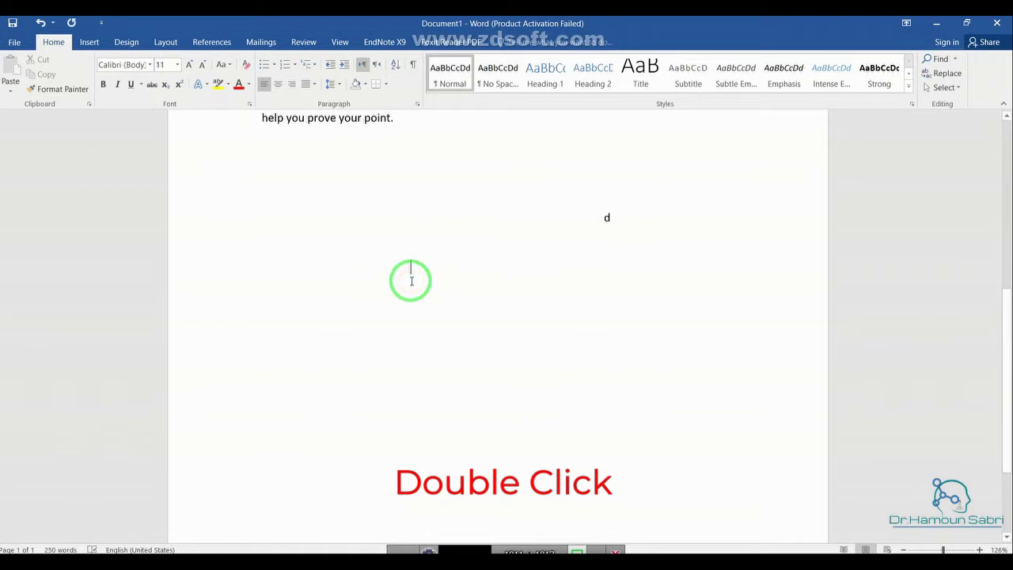
text(d)
double_click(383, 305)
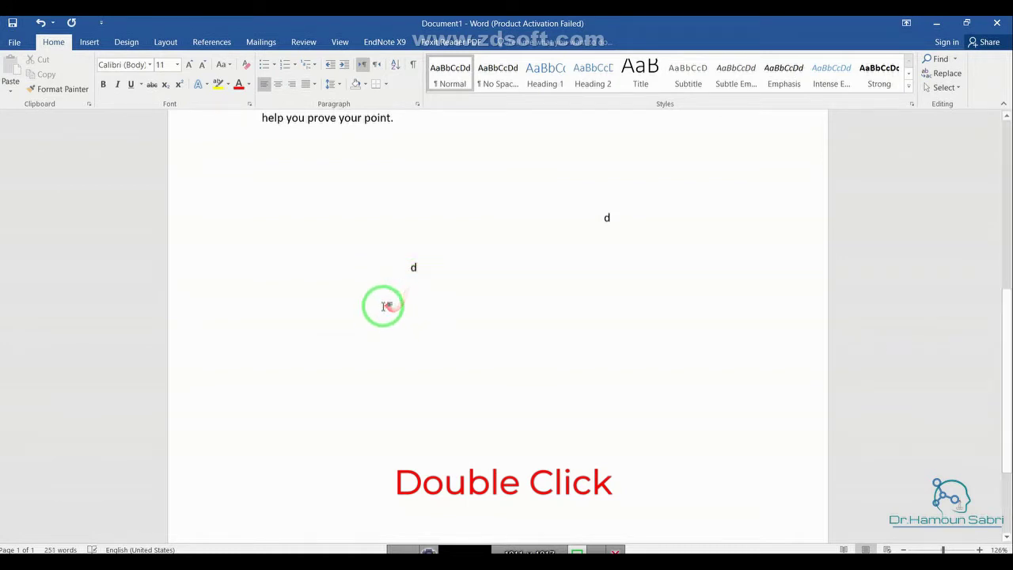
text(d)
double_click(387, 367)
text(d)
double_click(663, 332)
text(d)
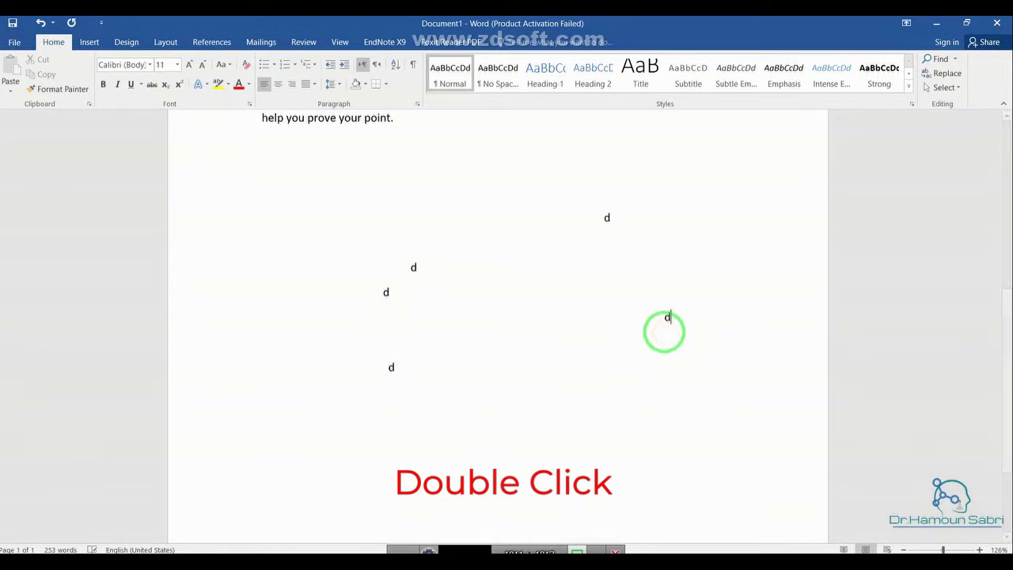
double_click(647, 235)
text(d)
double_click(646, 175)
text(d)
double_click(479, 176)
text(d)
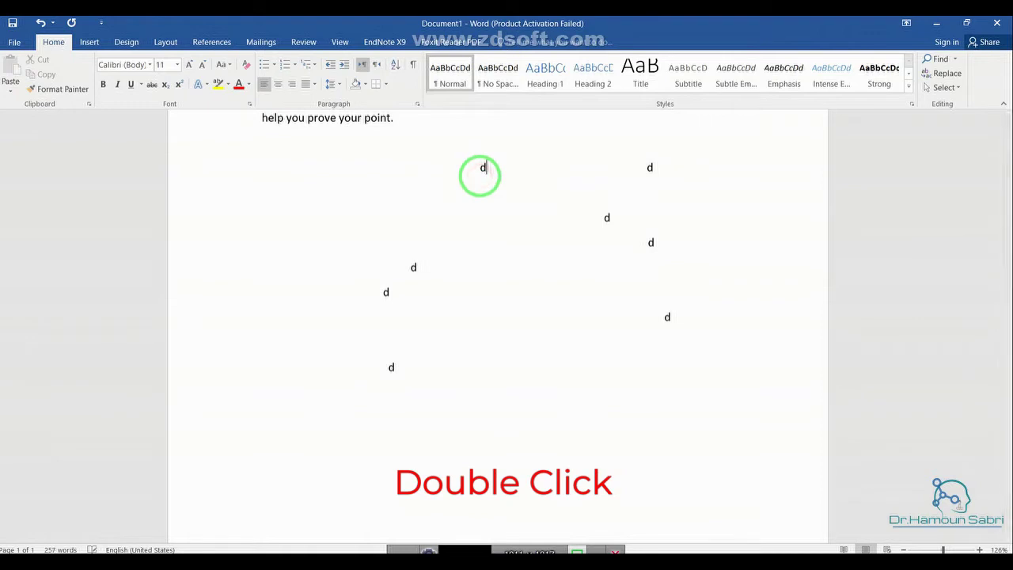
scroll(529, 292, down, 1)
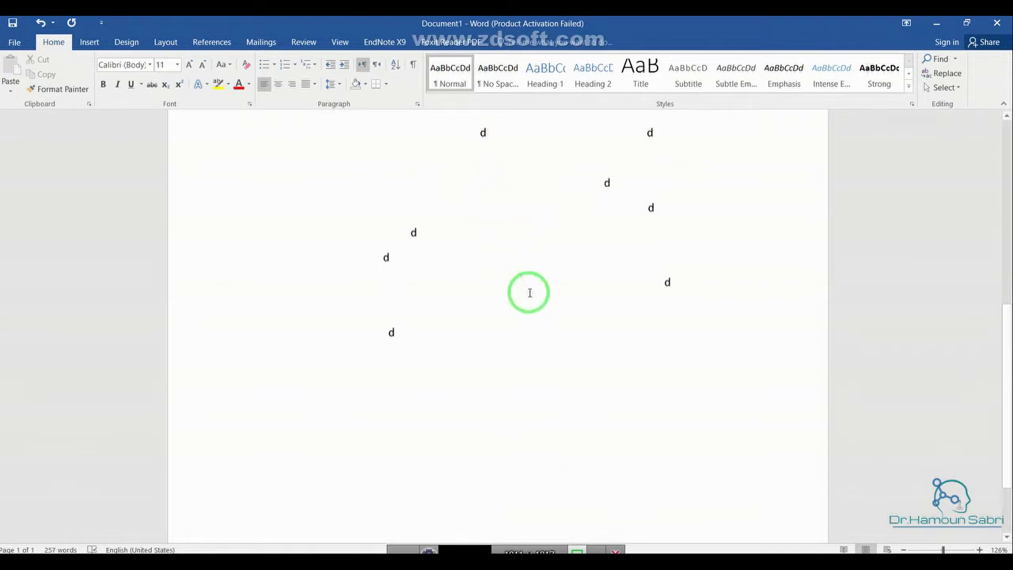
drag(529, 299, 534, 135)
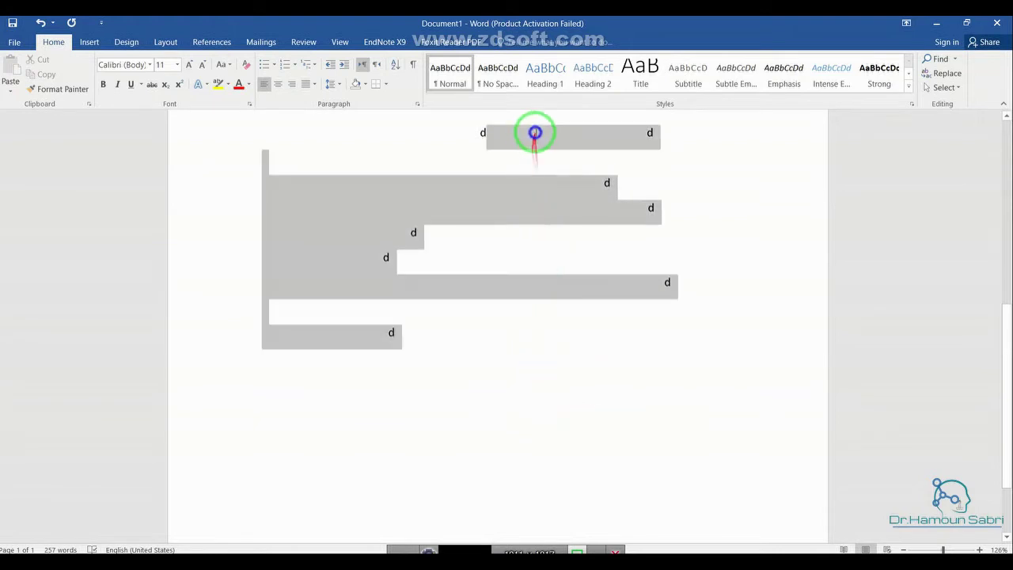
Step: Delete the selected lines of d's and the one leftover stray character
key(Delete)
scroll(477, 135, up, 5)
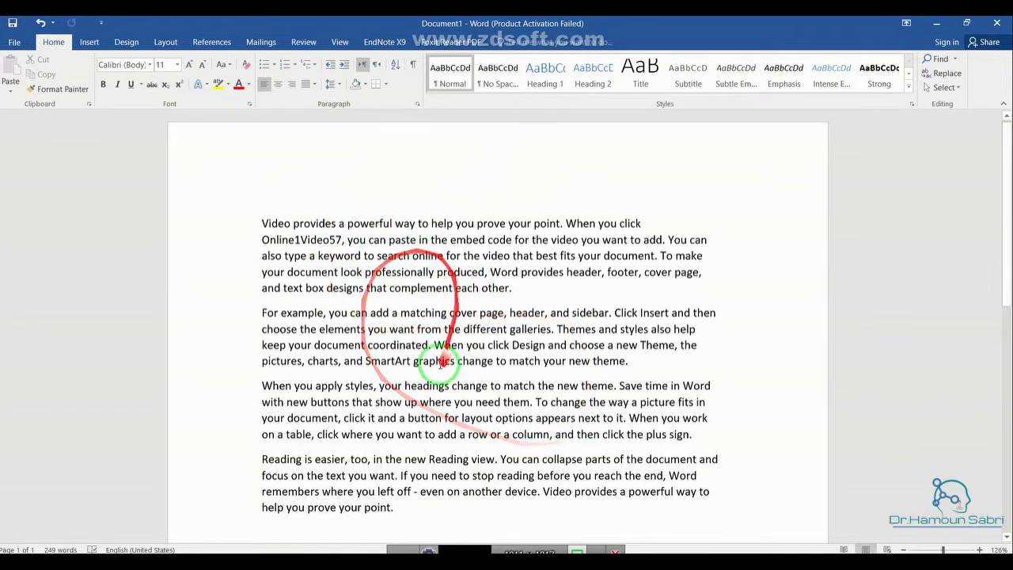
scroll(437, 362, down, 1)
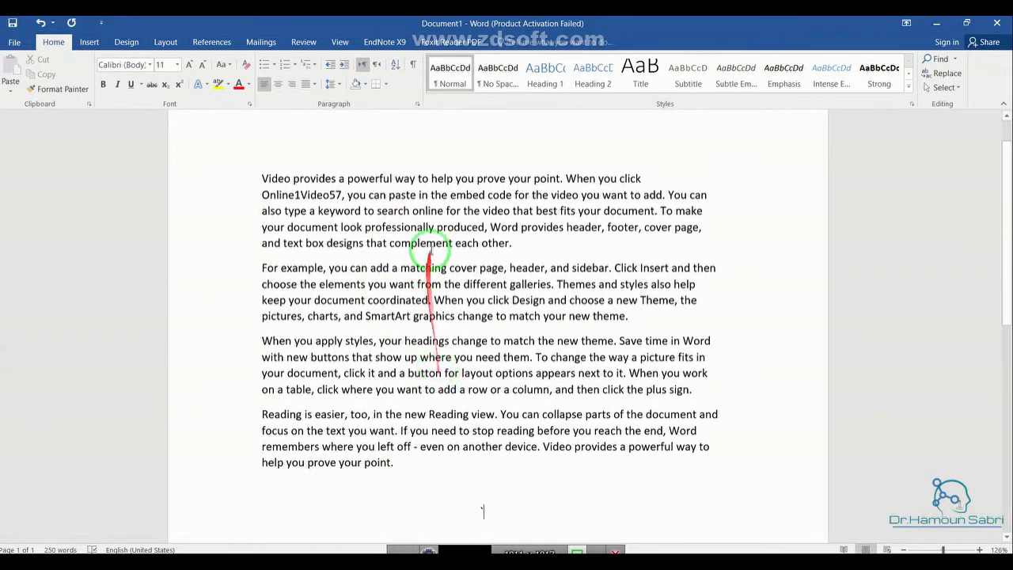
key(BackSpace)
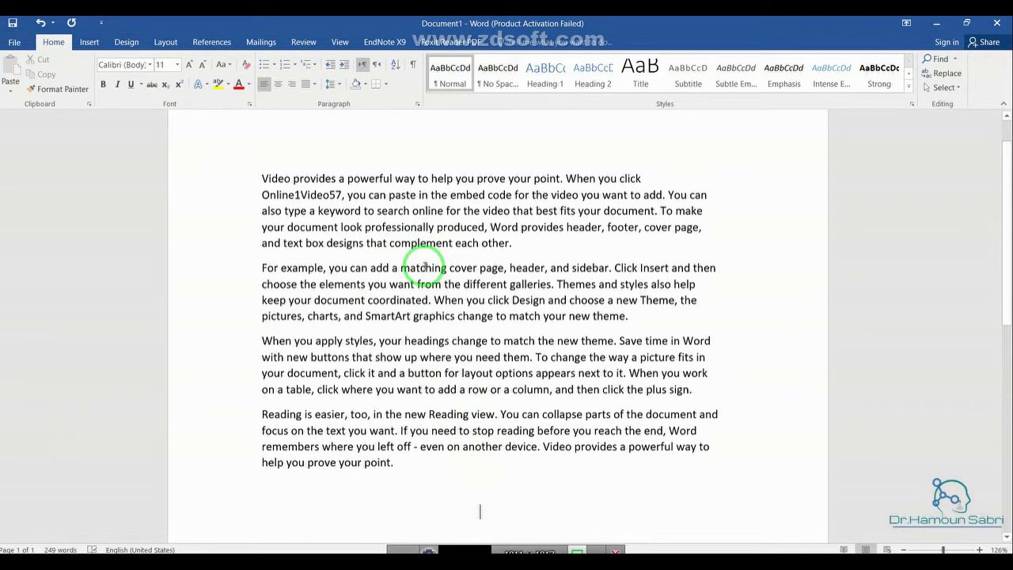
double_click(423, 268)
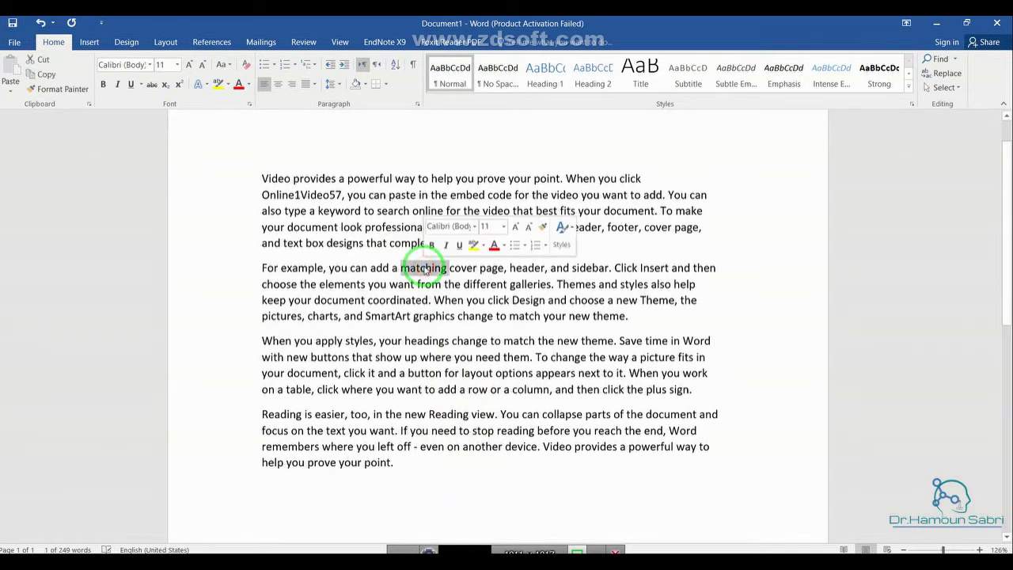
Step: Apply red font colour, underline, bold and italic to the selected word 'matching'
click(493, 247)
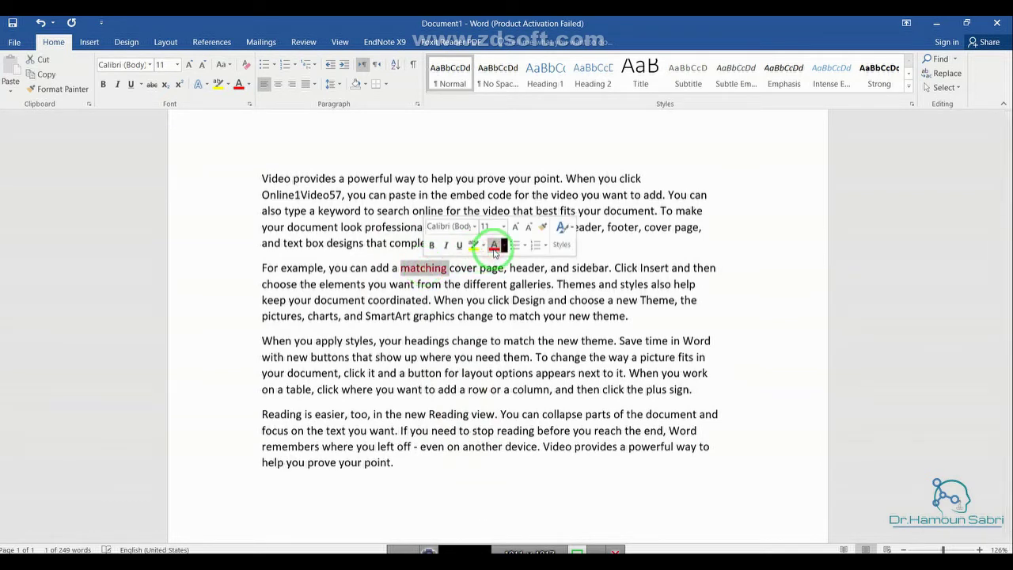
click(459, 246)
click(443, 246)
click(431, 247)
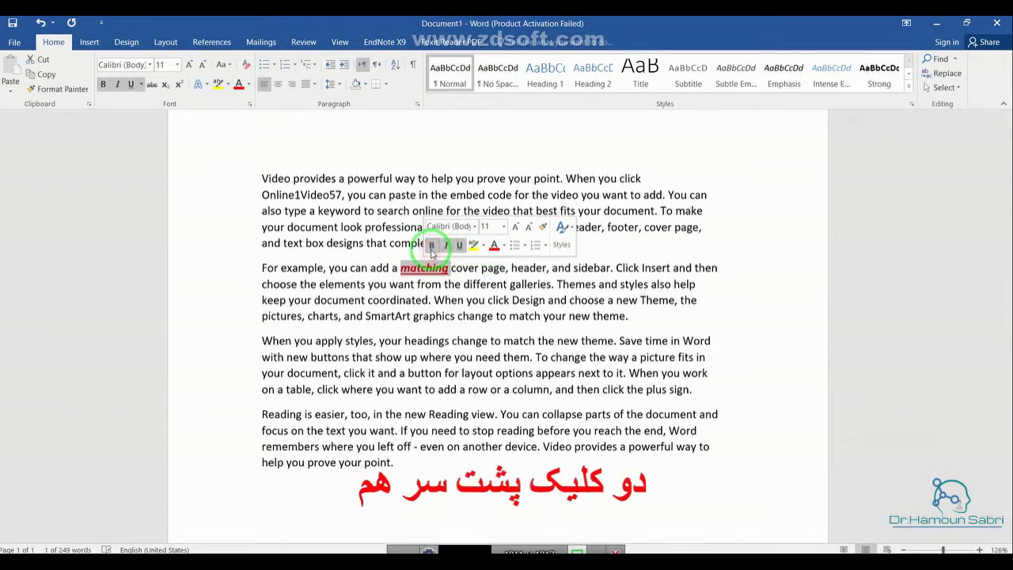
click(470, 329)
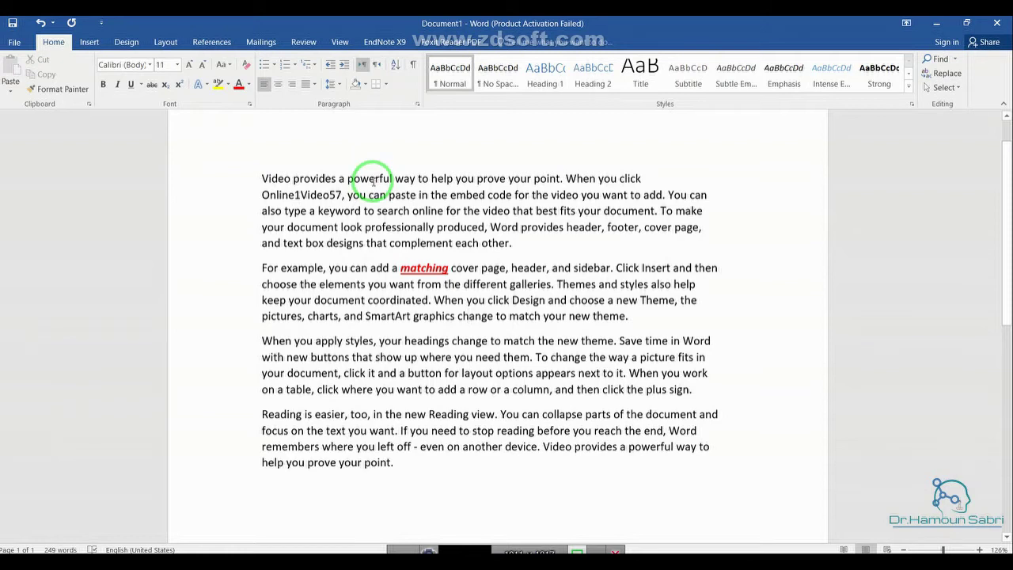
Step: Select the entire first paragraph and apply the red font colour to it
triple_click(370, 180)
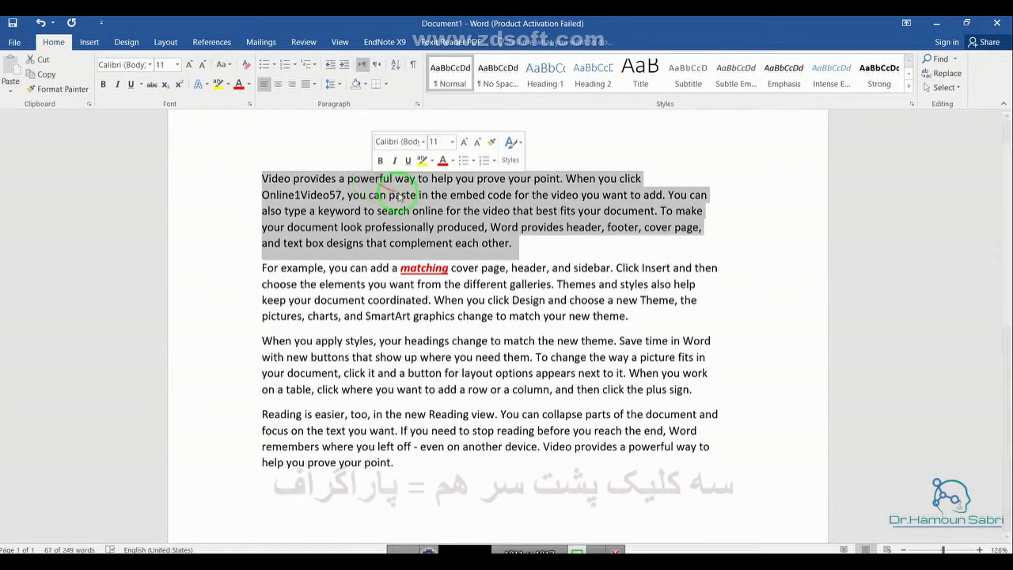
click(236, 85)
click(465, 242)
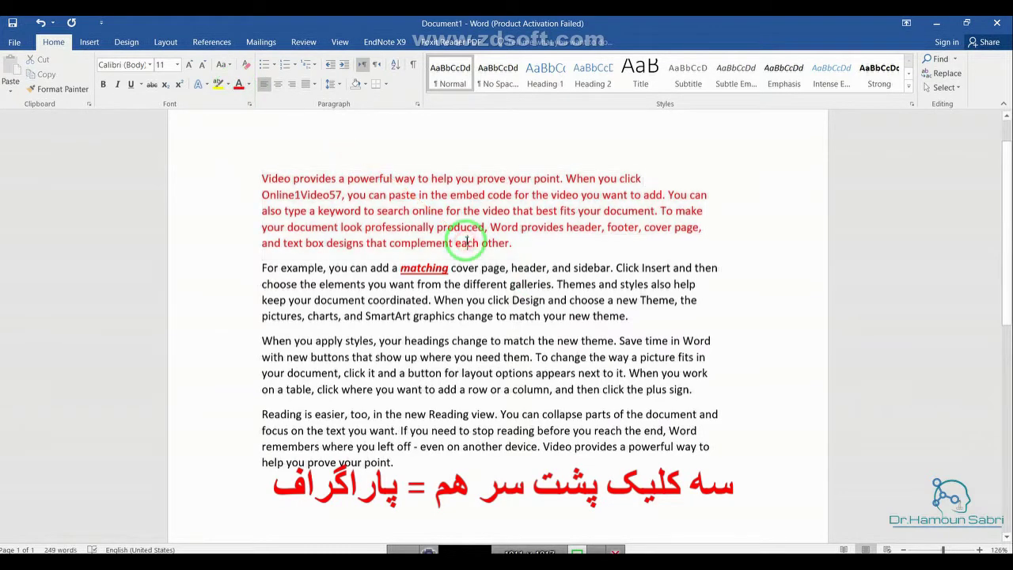
scroll(552, 303, down, 1)
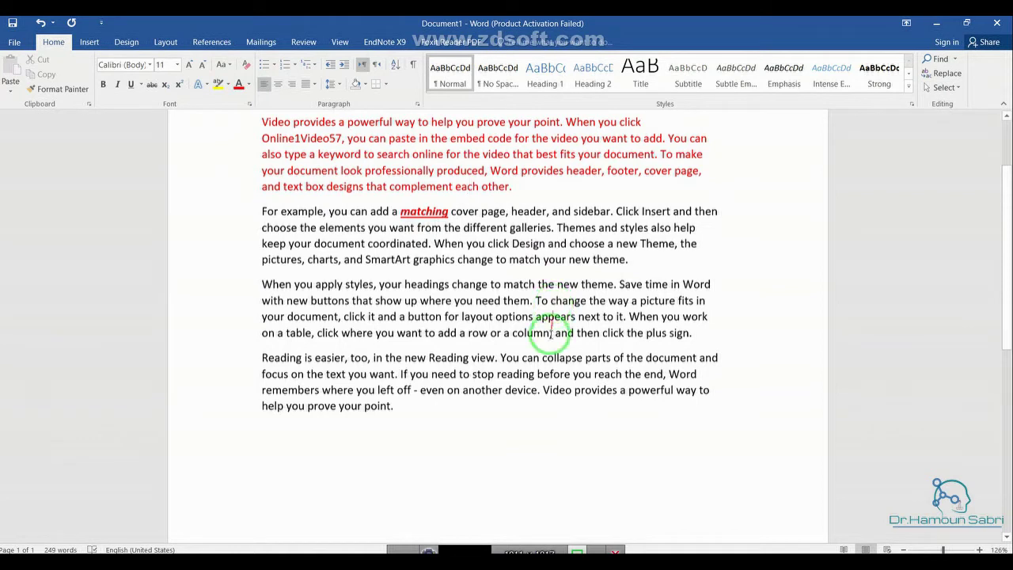
scroll(503, 405, down, 1)
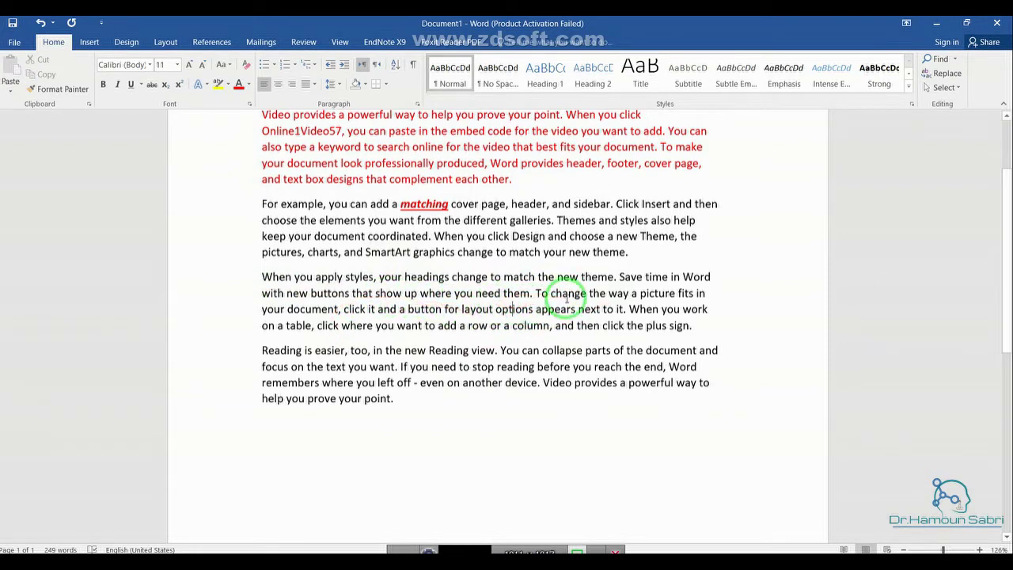
Step: Underline the third paragraph's sentence about picture layout options
click(491, 309)
drag(491, 308, 514, 307)
click(518, 304)
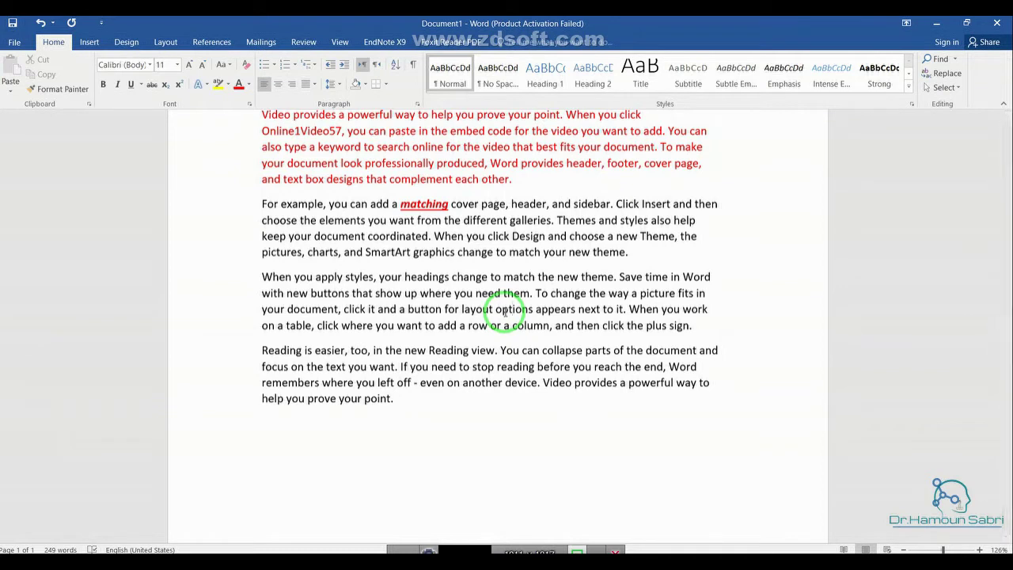
ctrl+click(506, 311)
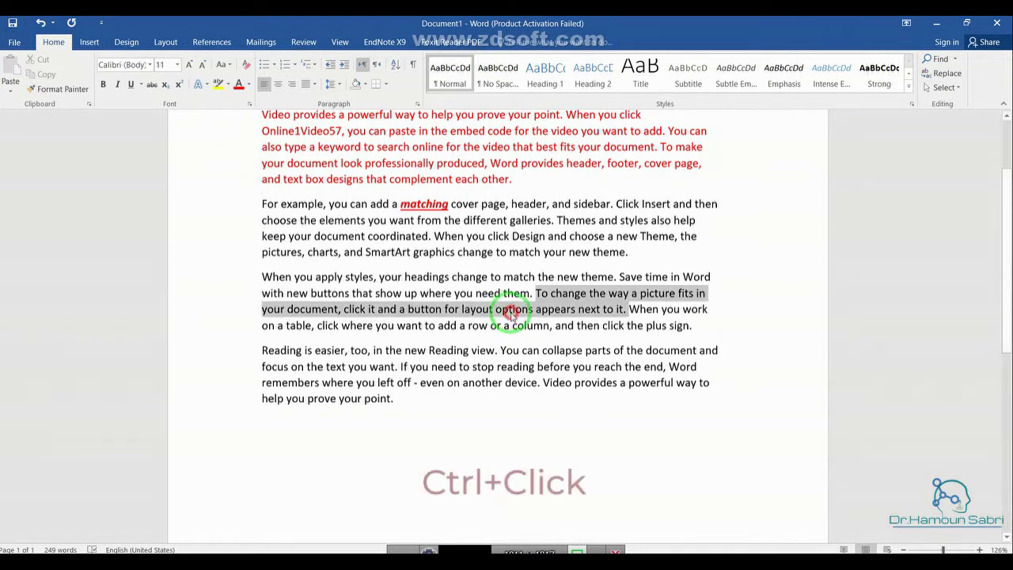
click(545, 294)
click(495, 310)
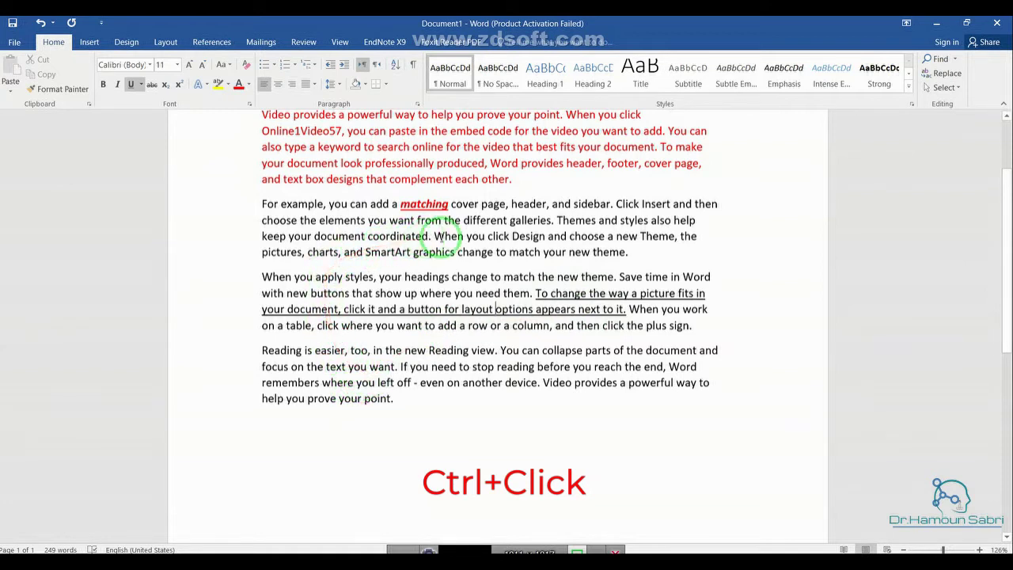
Step: Make the second paragraph's sentence beginning 'When you click Design' bold
click(491, 234)
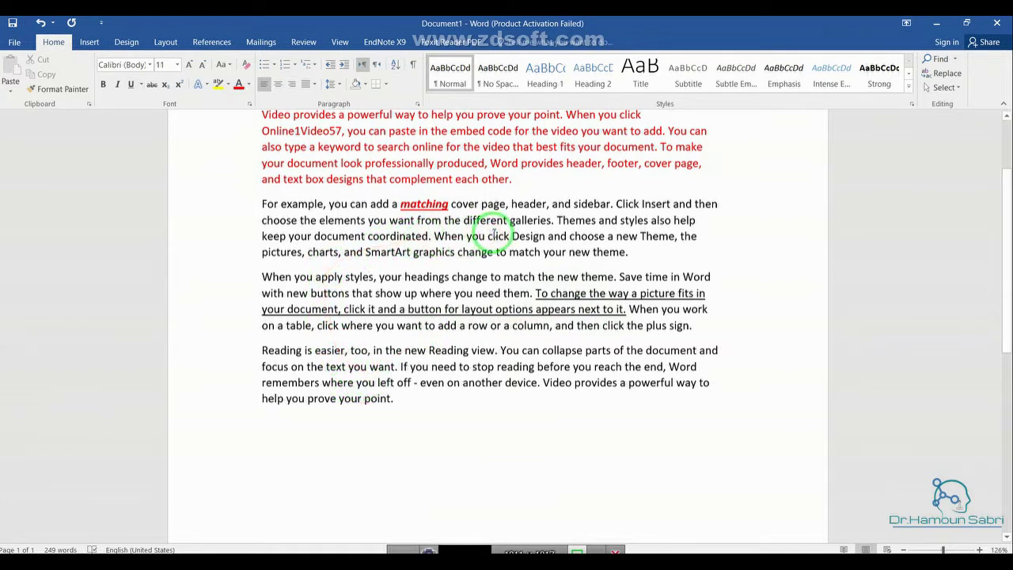
ctrl+click(492, 234)
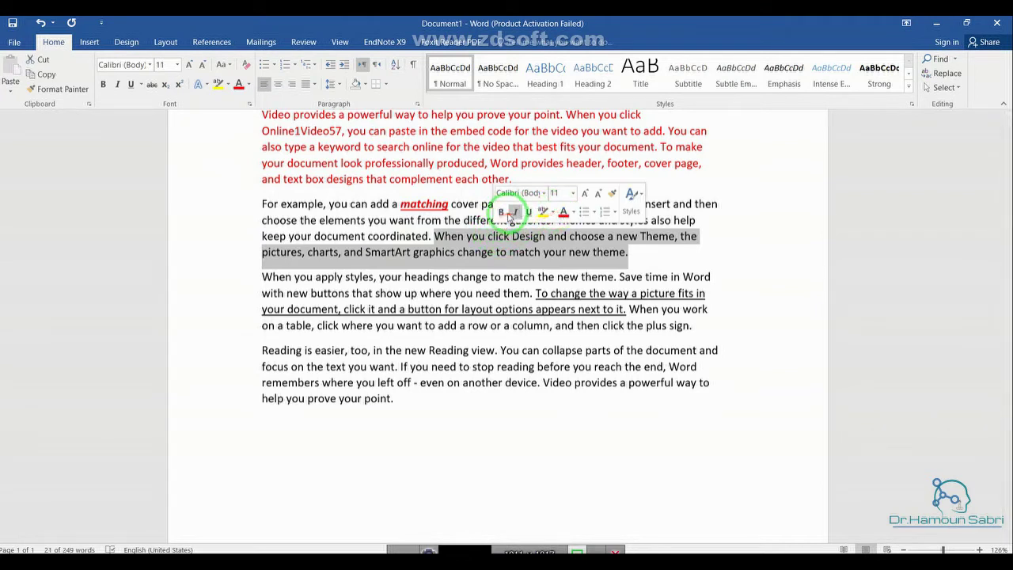
click(501, 212)
click(491, 259)
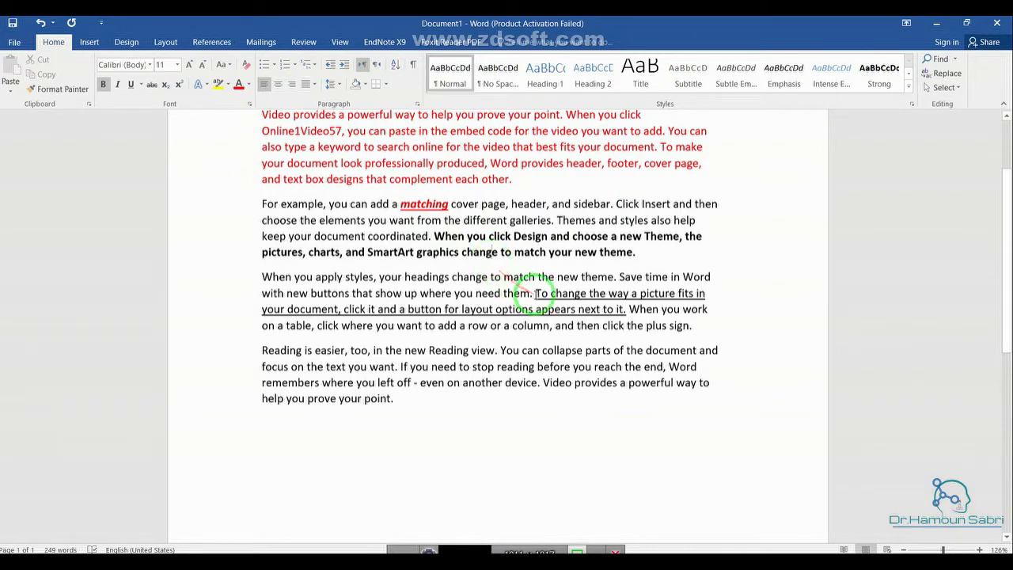
scroll(515, 285, down, 3)
click(457, 271)
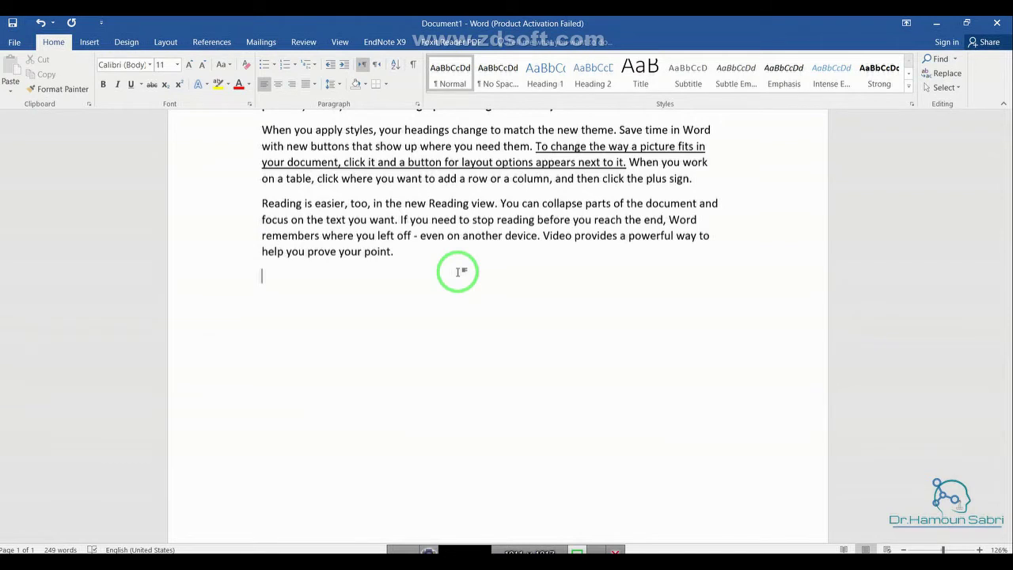
Step: Create a two-column table by autoformatting '+ + +' and widen it
text(+)
text( +)
text( +)
key(Return)
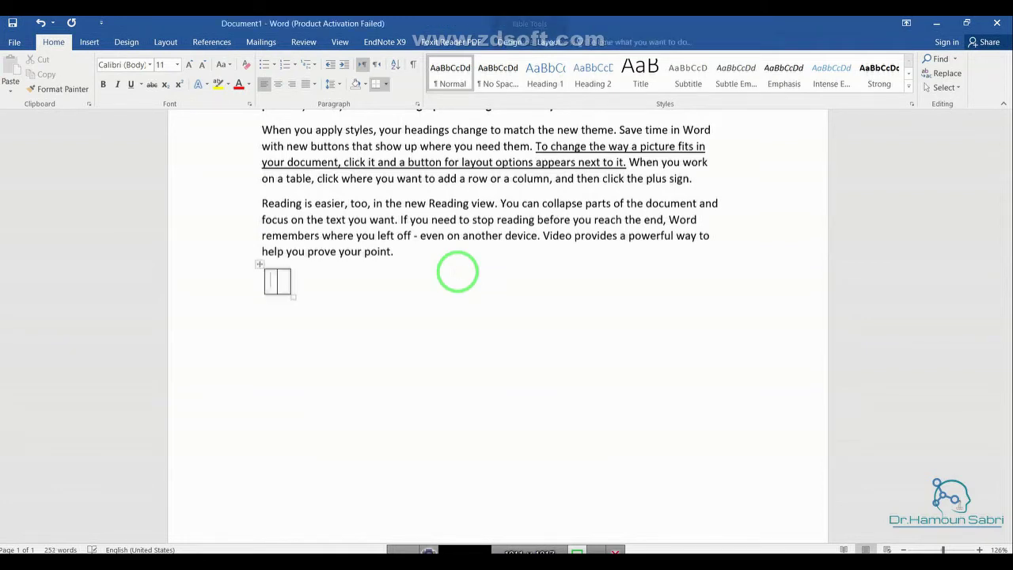
drag(293, 297, 362, 316)
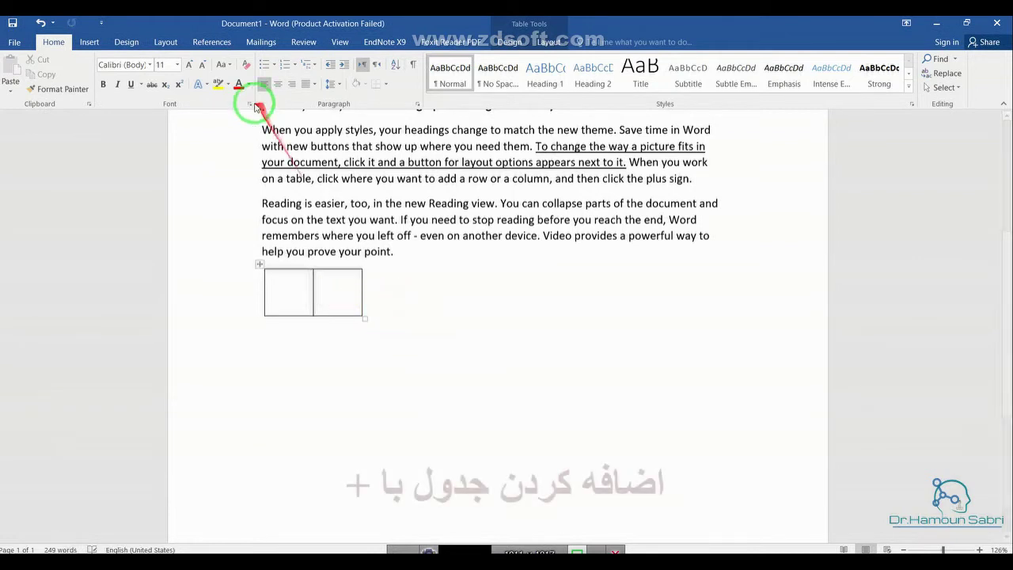
click(84, 43)
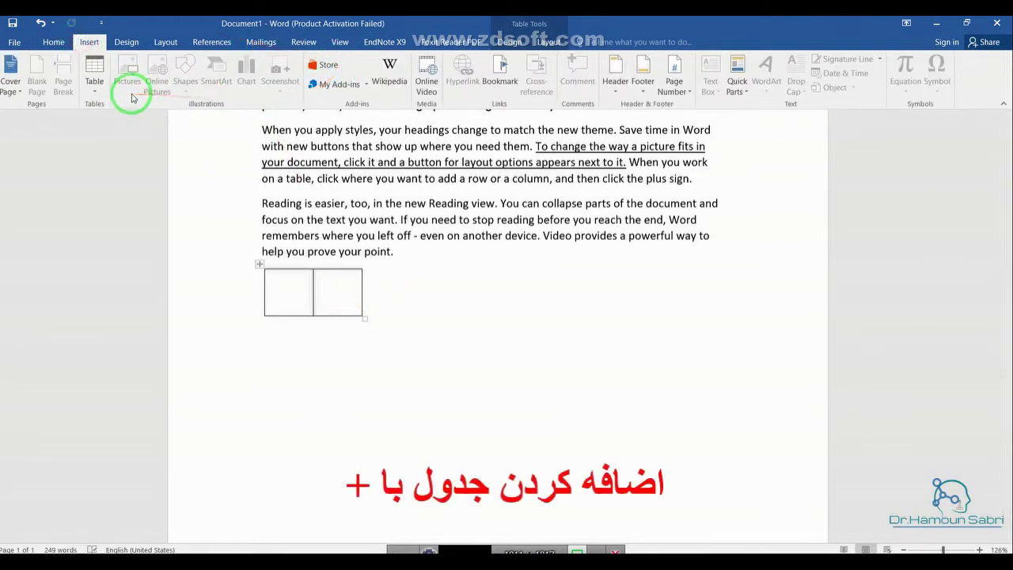
click(47, 42)
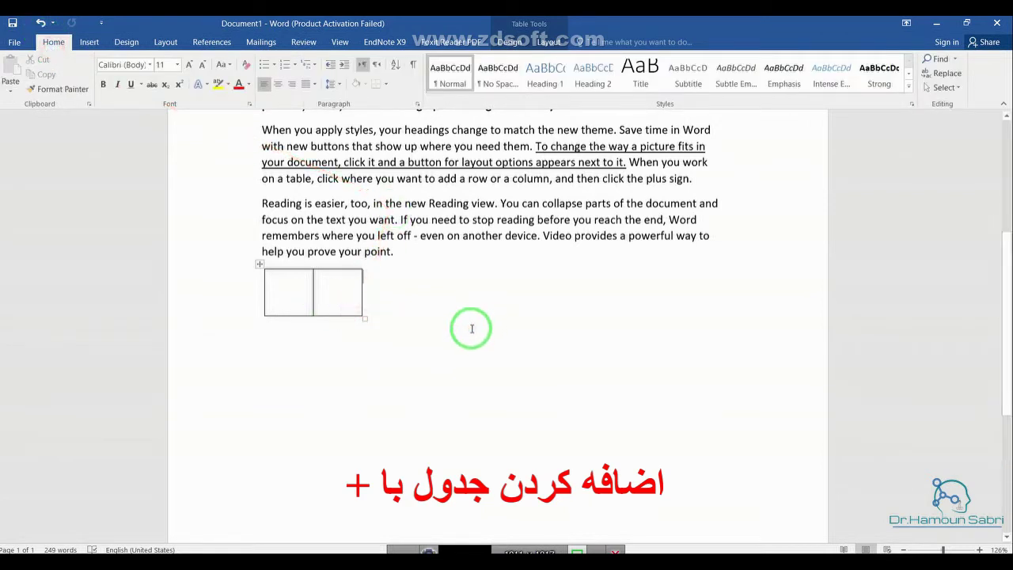
click(319, 349)
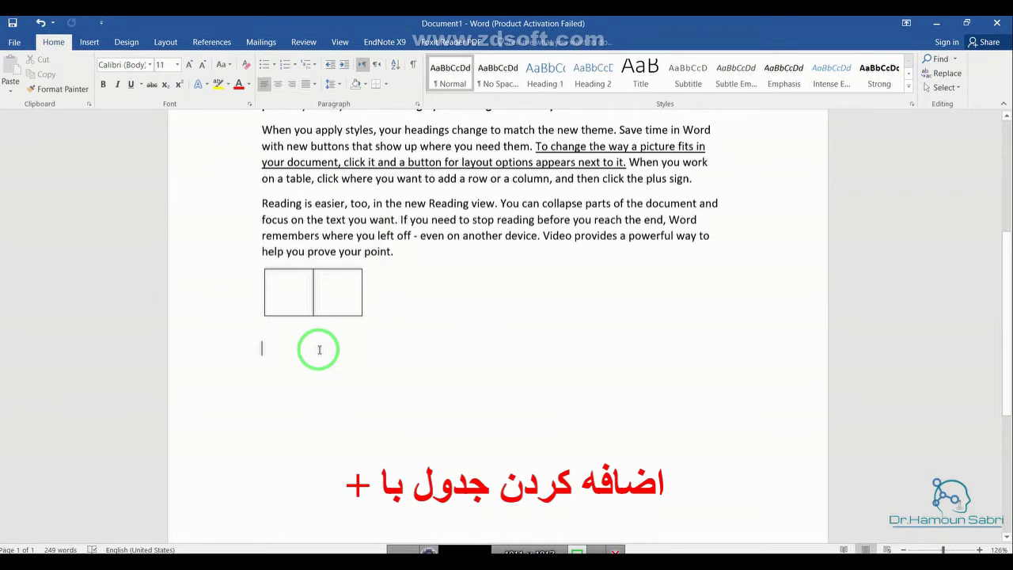
Step: Autoformat '+ + + +' into a three-column table, grow it to three rows, and enlarge it
text(+ + + +)
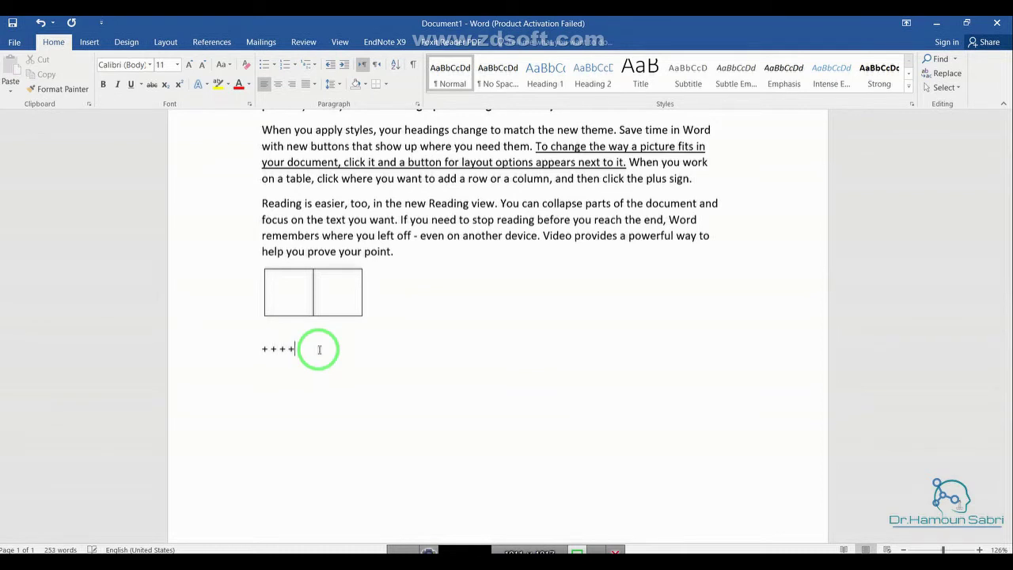
click(269, 350)
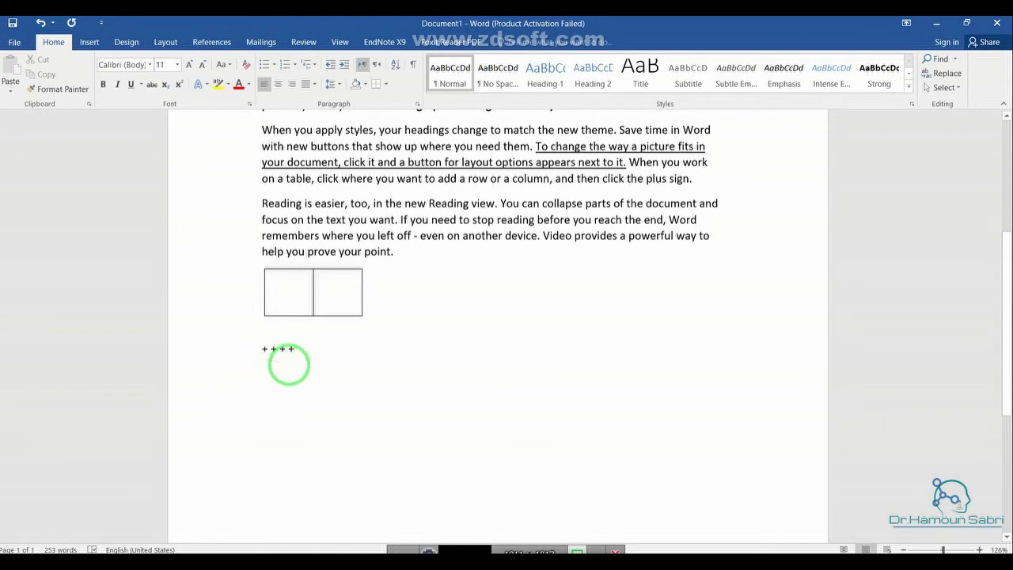
key(Return)
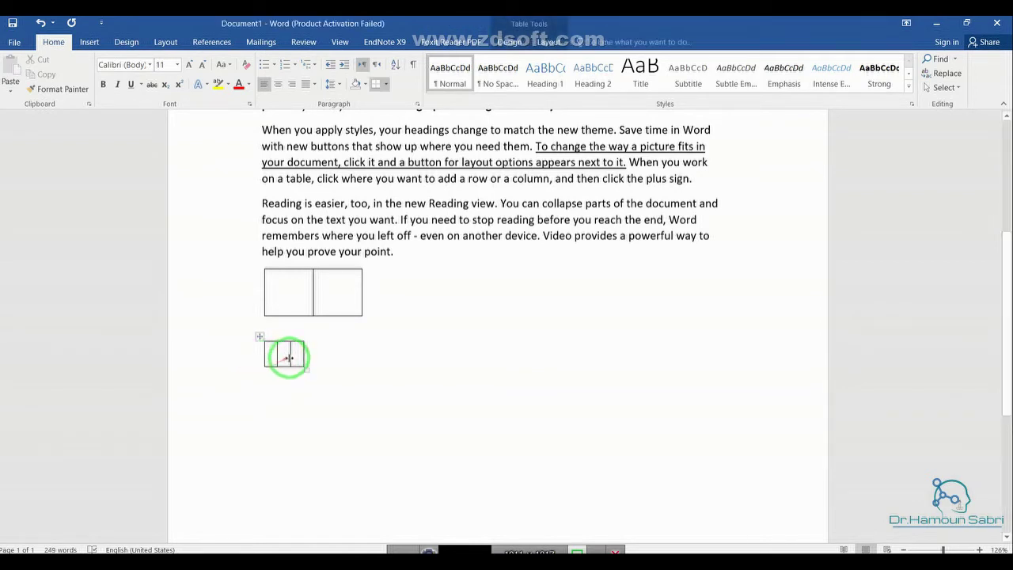
click(301, 357)
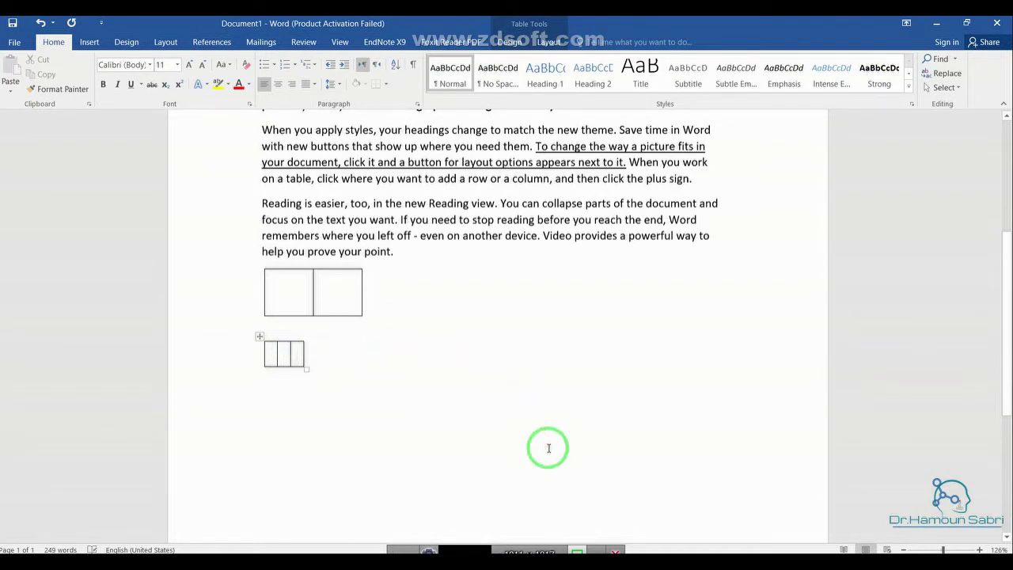
key(Return)
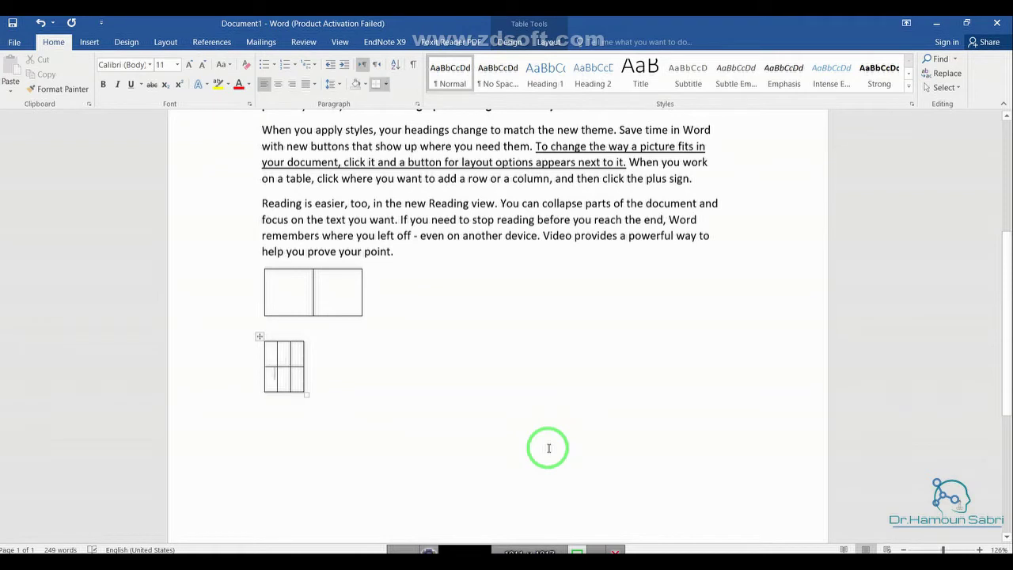
click(308, 378)
key(Return)
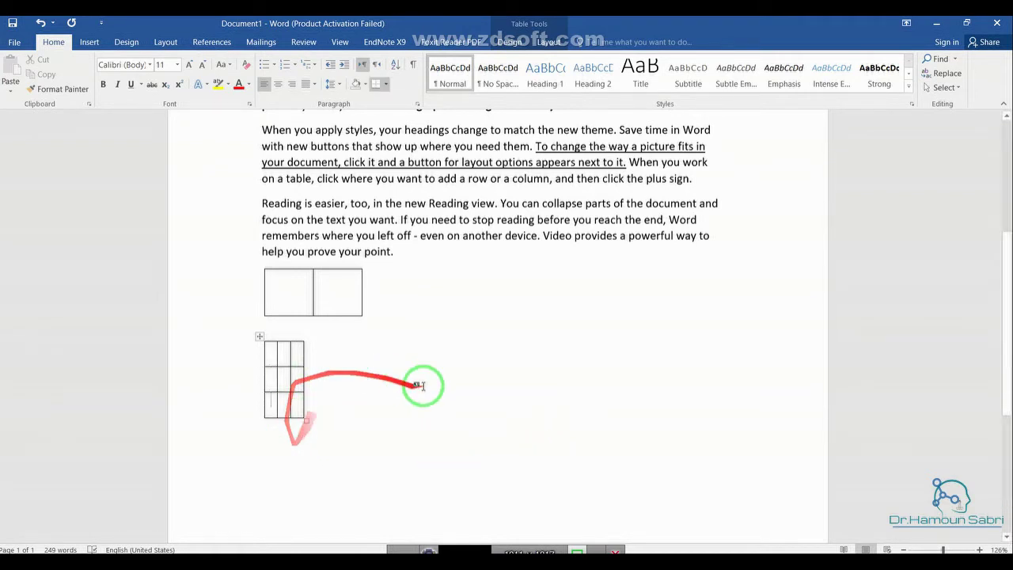
scroll(420, 384, down, 1)
drag(306, 388, 376, 398)
click(422, 251)
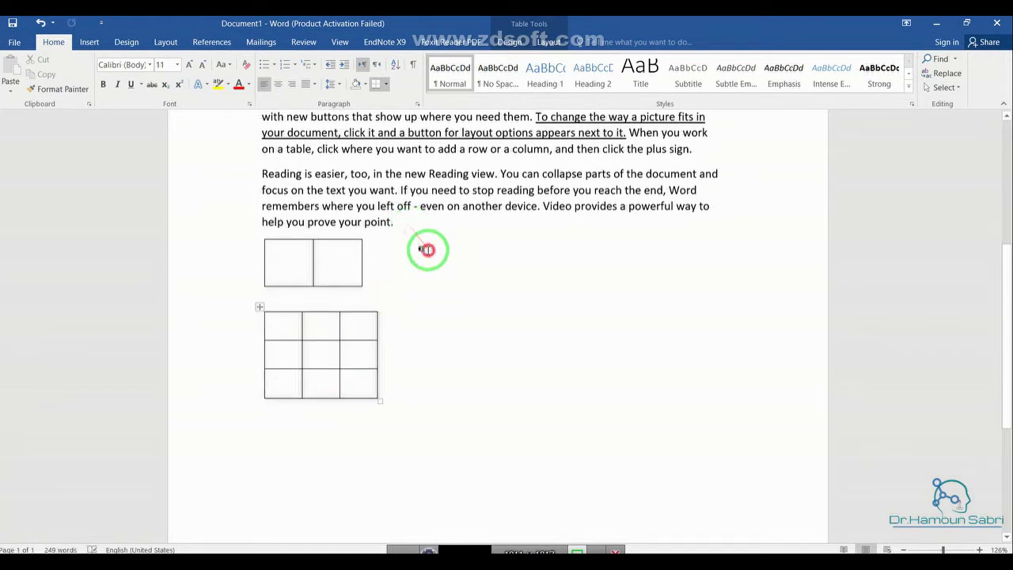
scroll(422, 251, down, 3)
click(302, 297)
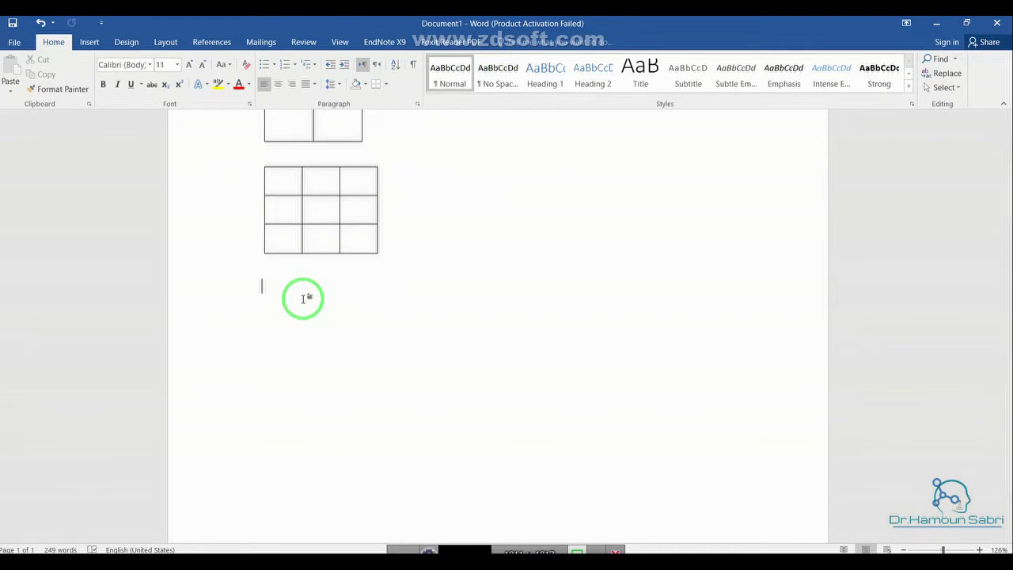
scroll(422, 317, up, 8)
scroll(423, 317, down, 8)
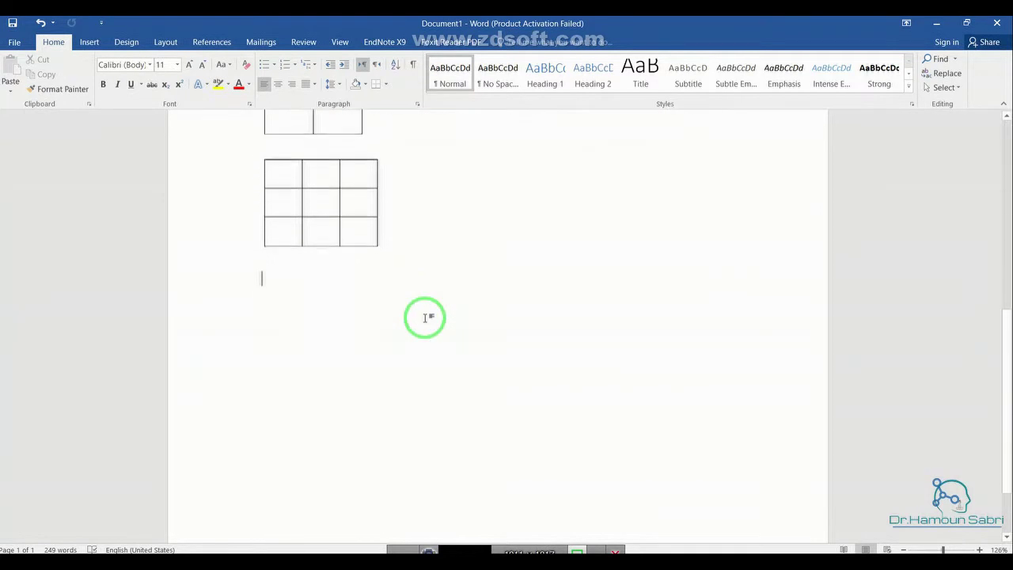
scroll(446, 255, up, 8)
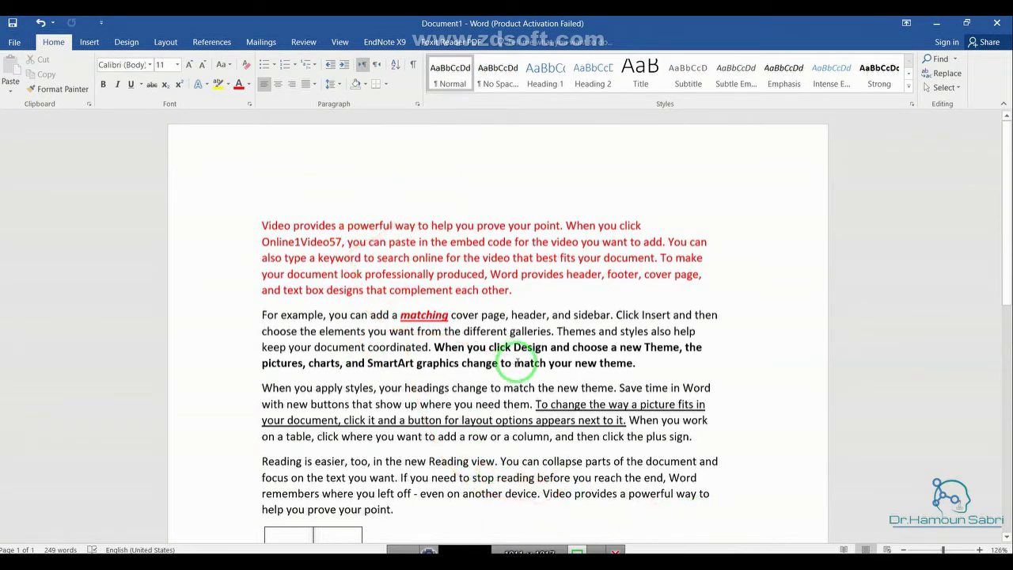
scroll(379, 324, down, 1)
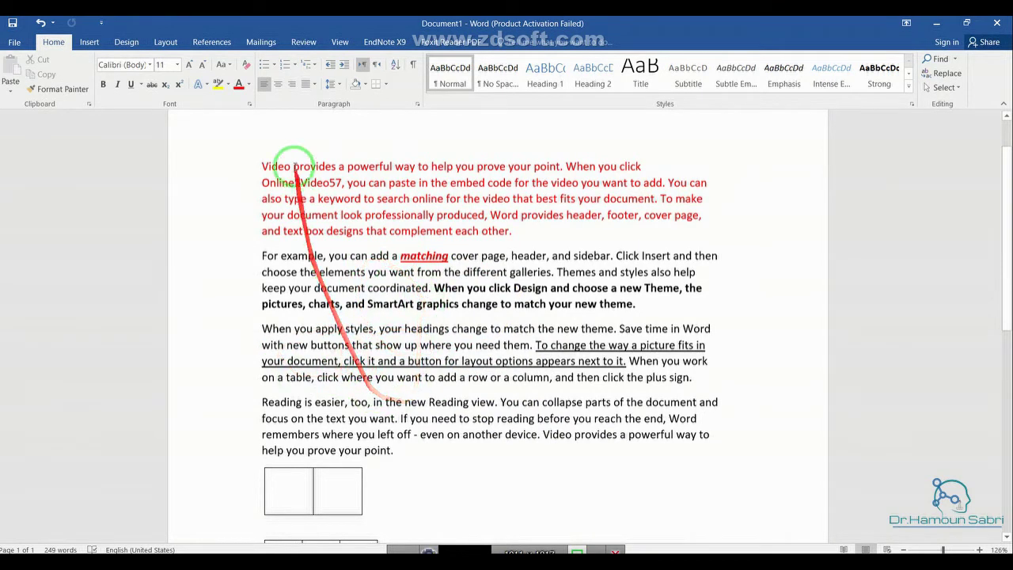
scroll(477, 342, down, 4)
scroll(477, 344, down, 2)
scroll(477, 344, down, 1)
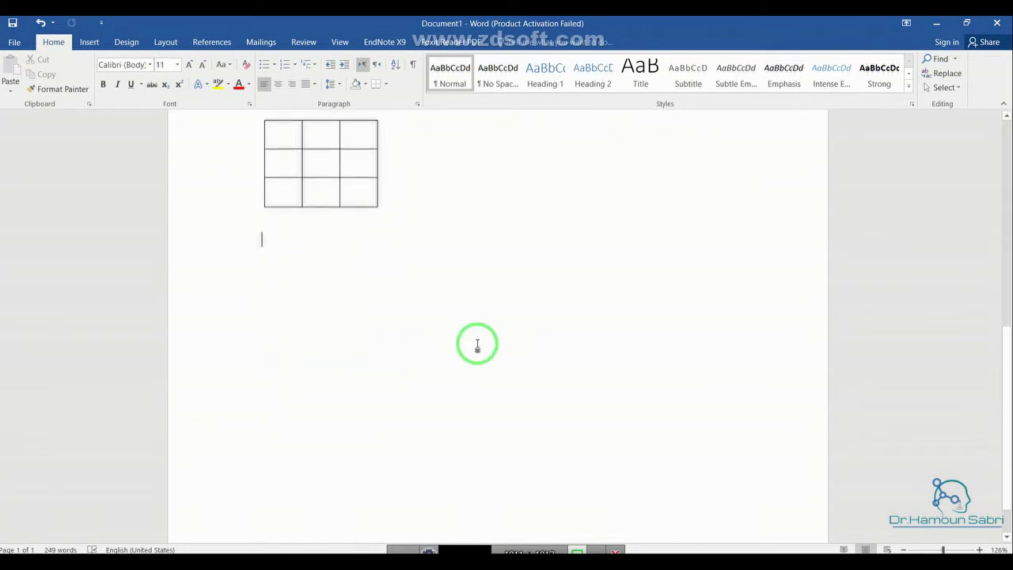
scroll(477, 345, down, 1)
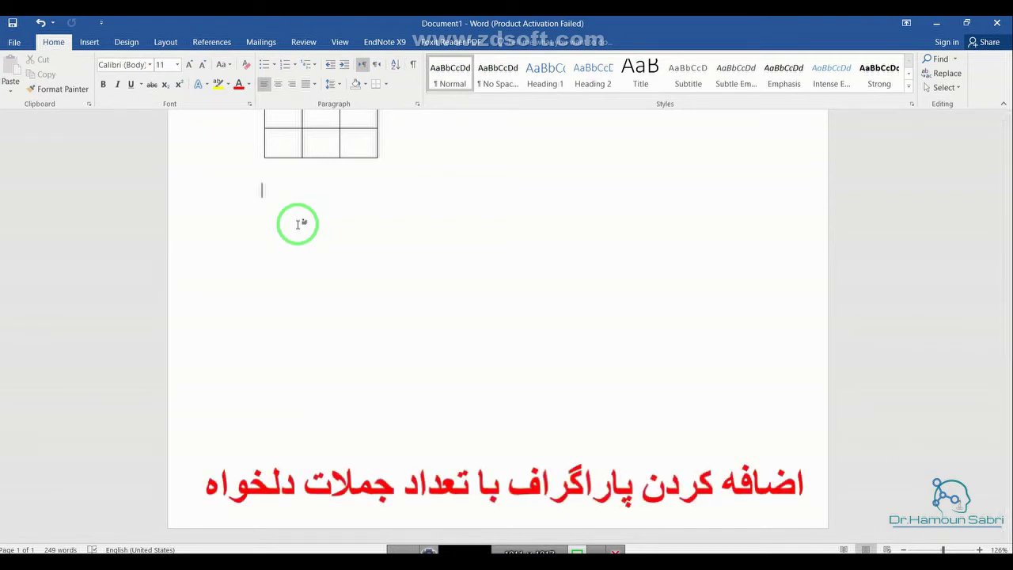
Step: Type the formula =Rand(X,Y) with explanation lines 'X= par' and 'Y= Line' below it
text(=Rand()
text(X,Y)
key(Return)
text(X=)
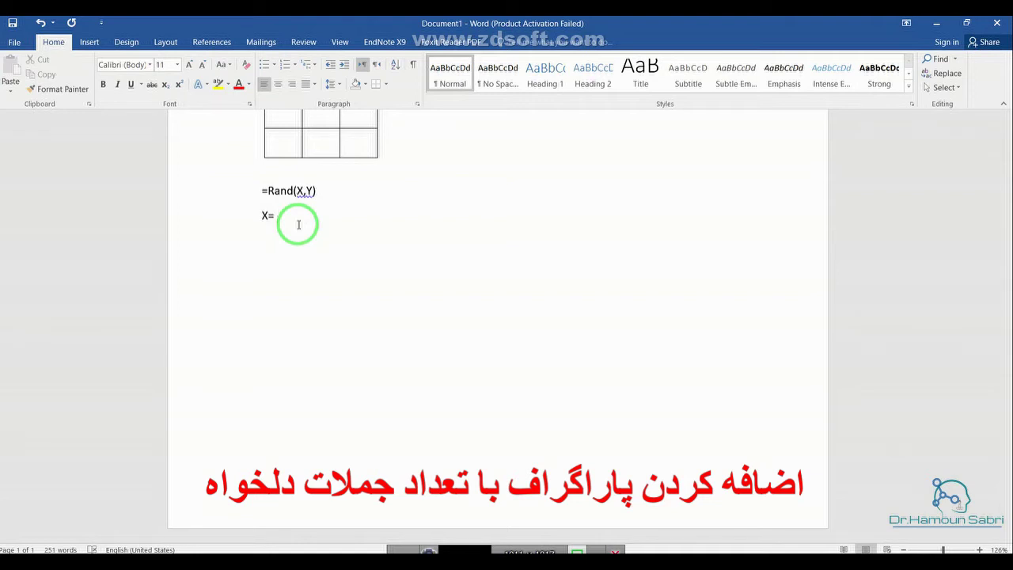
text( par)
key(Return)
text(Y= Lin)
text(e)
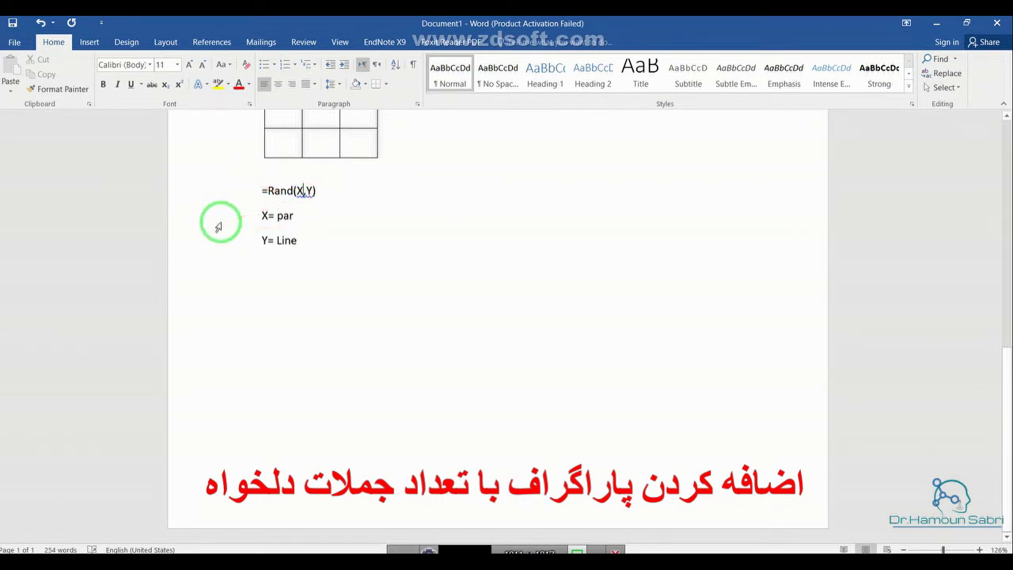
Step: Change the formula to =Rand(5,2), delete the explanation lines, and expand it
key(BackSpace)
text(5)
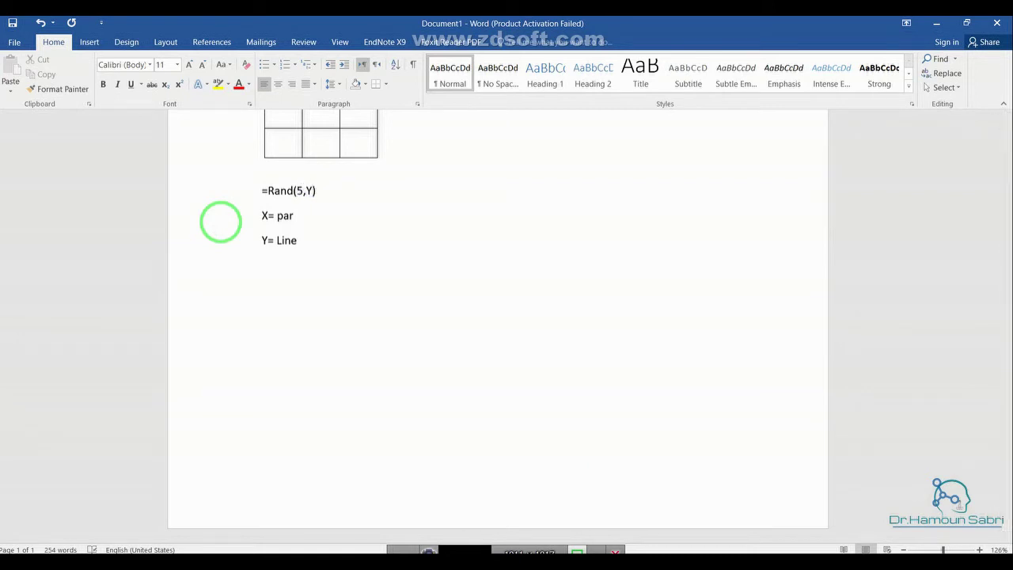
key(BackSpace)
text(2)
drag(298, 242, 254, 221)
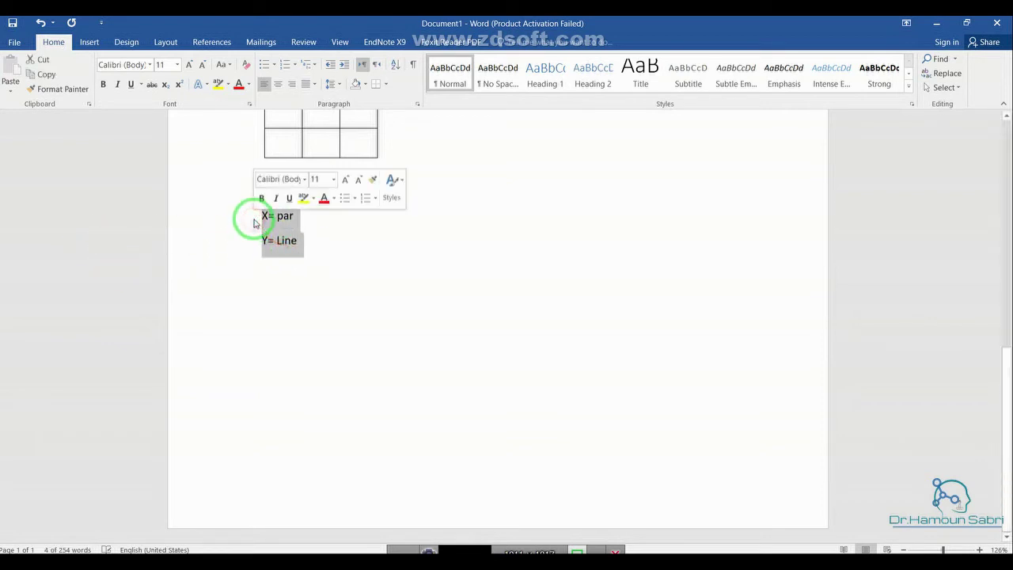
key(Delete)
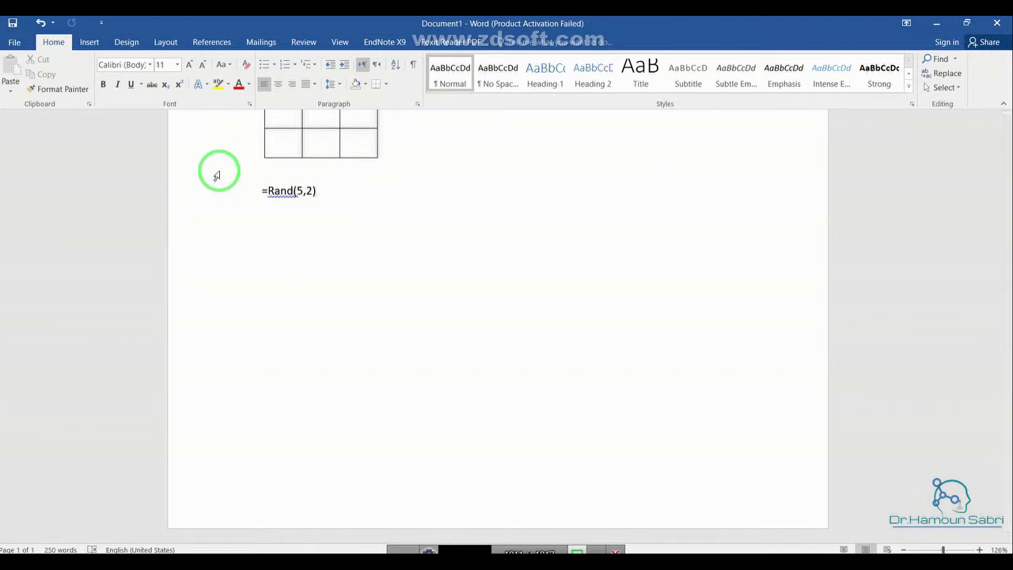
text(=Rand(5,2))
key(Return)
Step: Enter =Rand(3,5) on a new line on page 2 to generate three more sample paragraphs
scroll(443, 266, up, 2)
scroll(445, 270, up, 5)
scroll(445, 271, down, 5)
scroll(445, 270, down, 3)
scroll(444, 270, down, 2)
scroll(445, 270, up, 2)
scroll(446, 271, up, 1)
scroll(444, 272, up, 4)
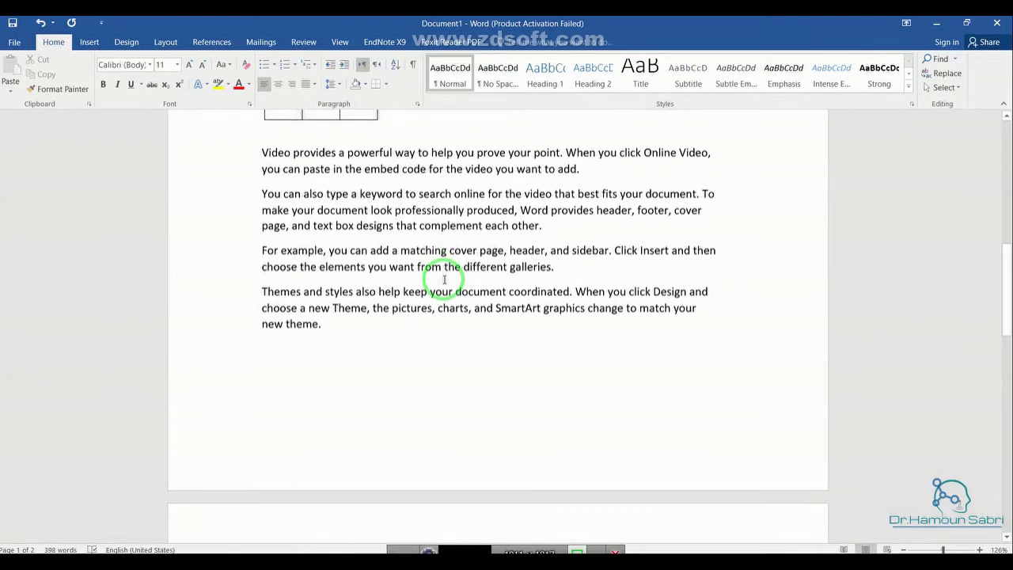
scroll(444, 278, down, 2)
scroll(444, 279, up, 2)
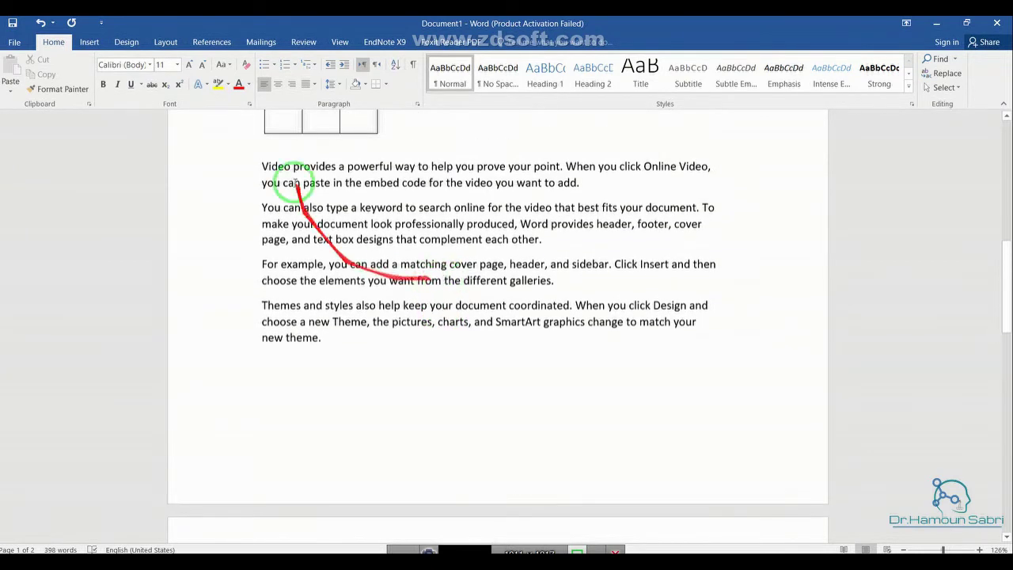
scroll(517, 293, down, 9)
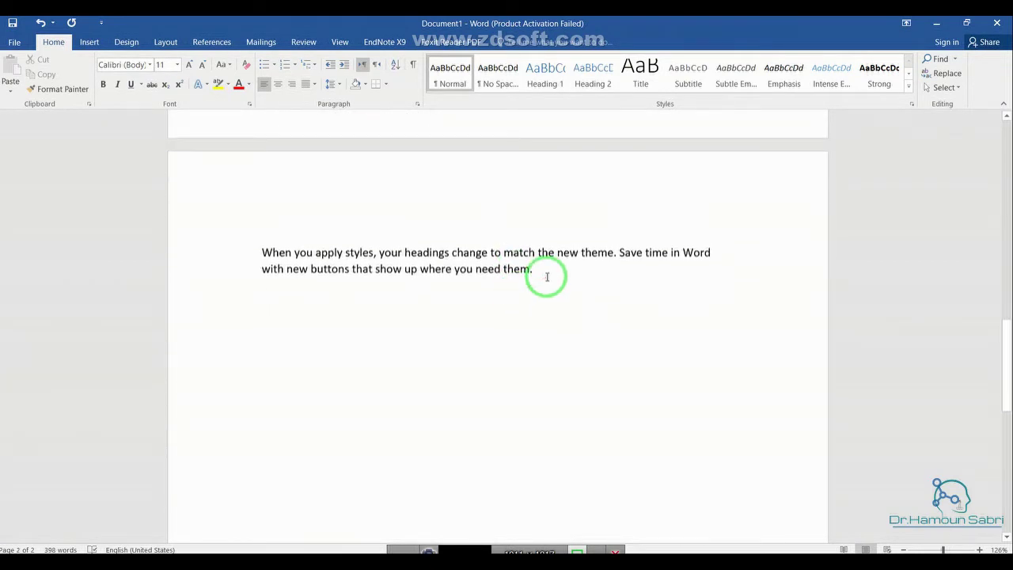
key(Return)
text(Rand)
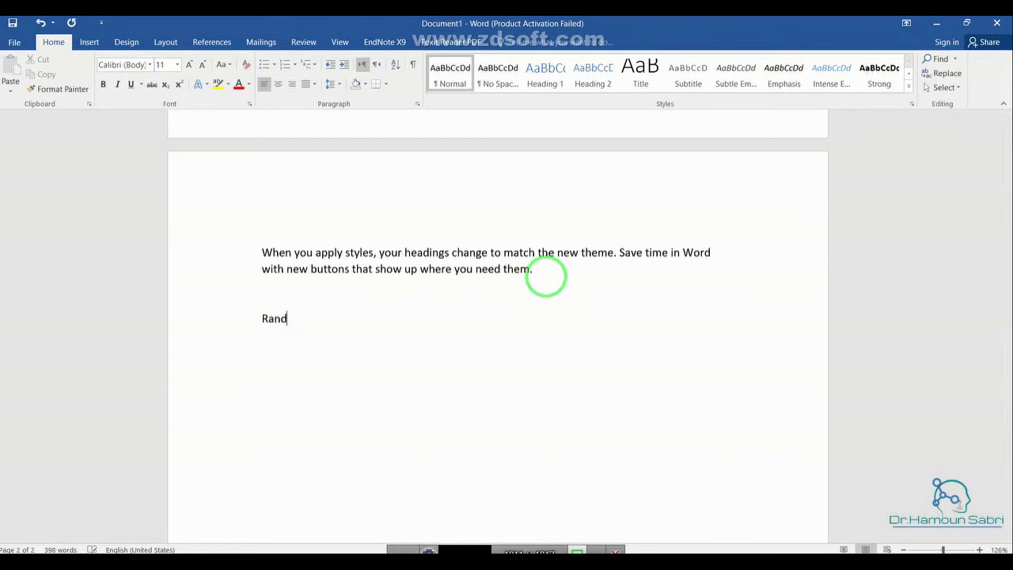
key(BackSpace)
key(BackSpace)
key(BackSpace)
text(=)
text(Rand()
text(3,5)
text())
key(Return)
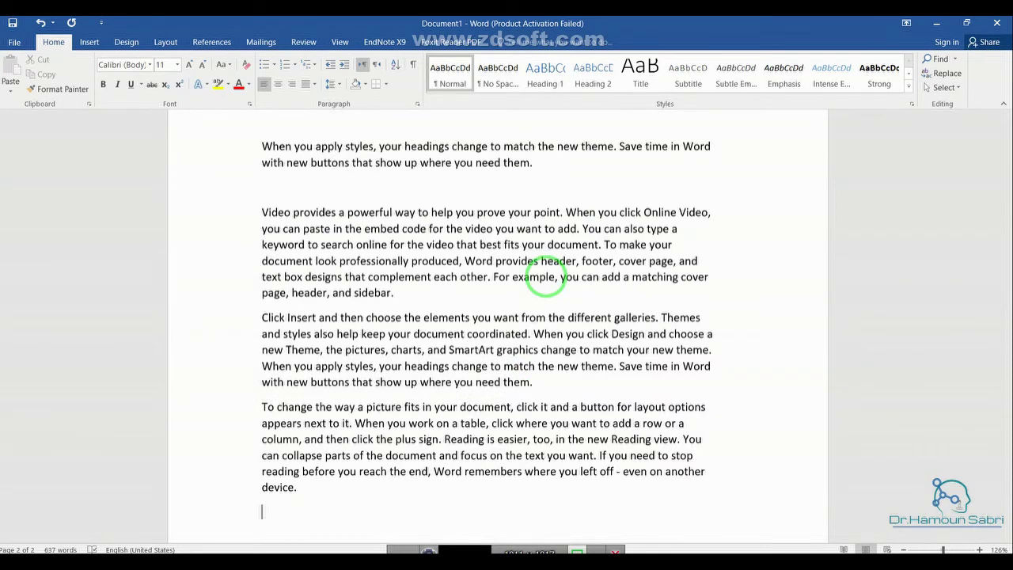
scroll(545, 277, down, 5)
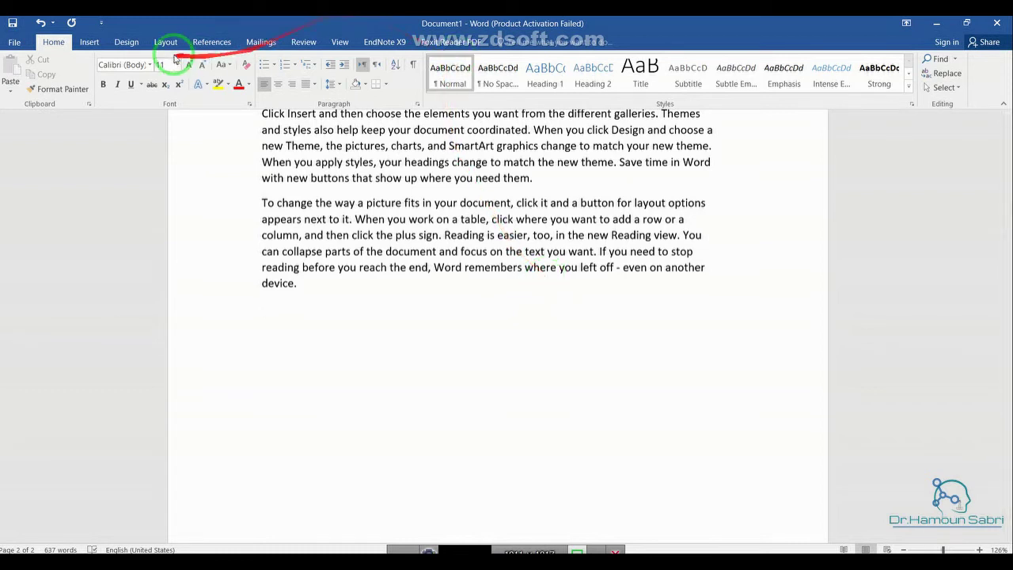
Step: Insert a screenshot of the Excel start window from Available Windows and shrink it
click(93, 39)
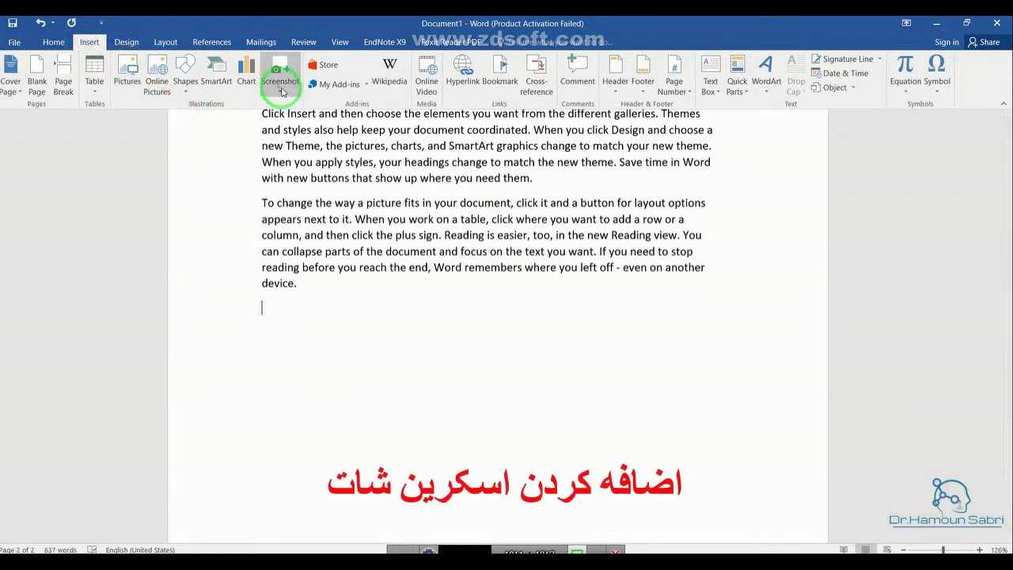
click(281, 91)
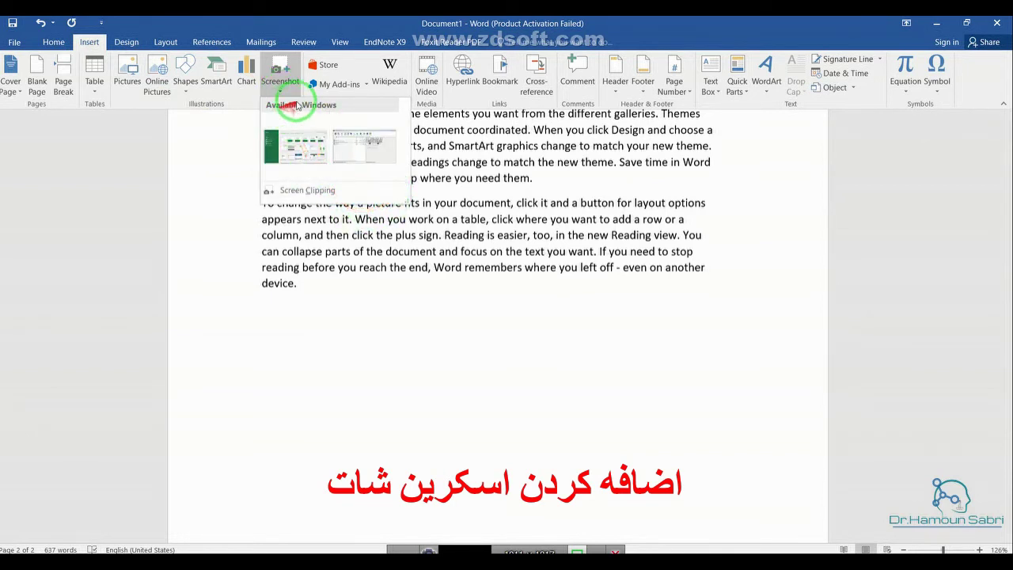
drag(474, 443, 455, 261)
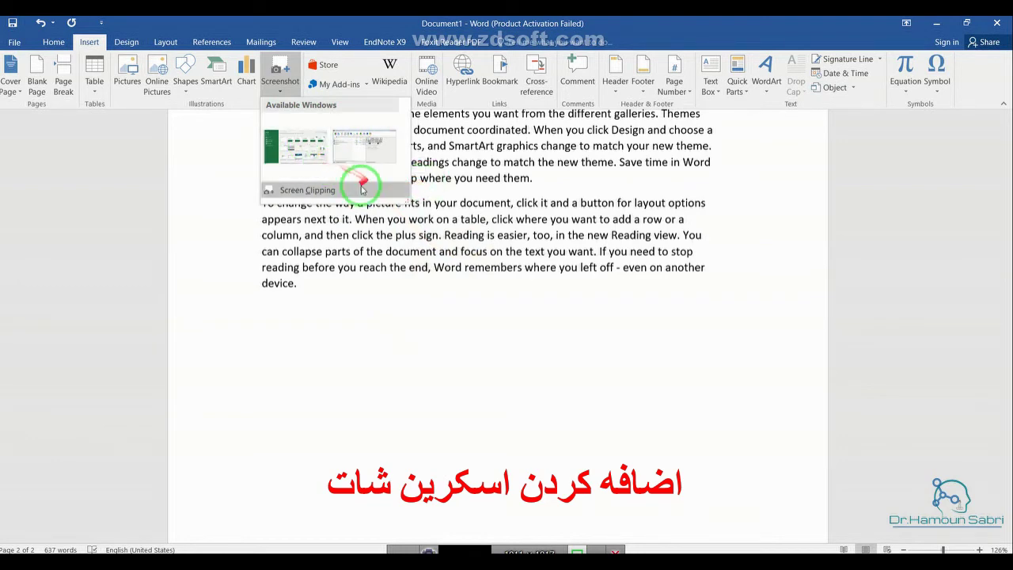
click(295, 146)
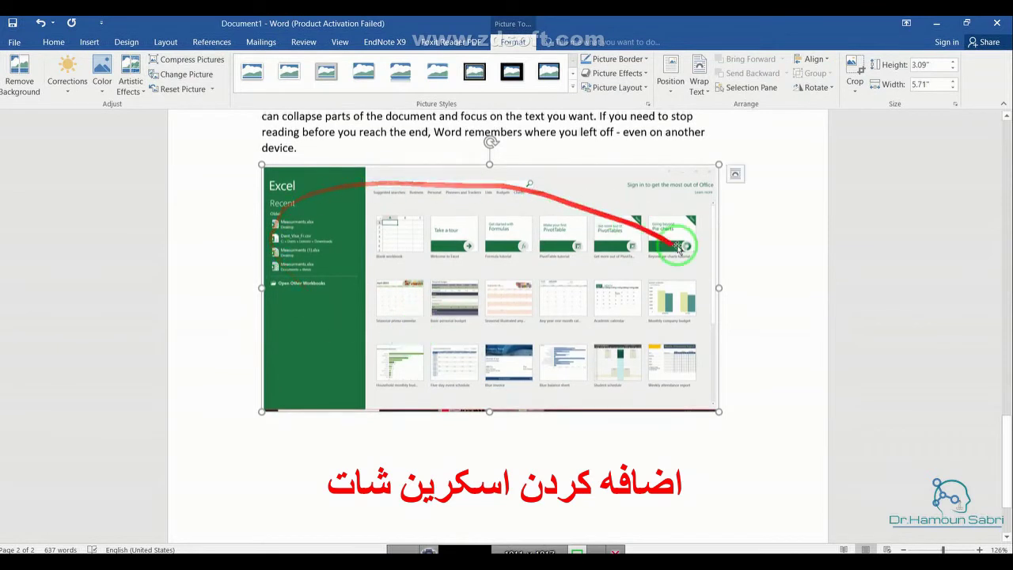
drag(718, 412, 605, 342)
click(604, 342)
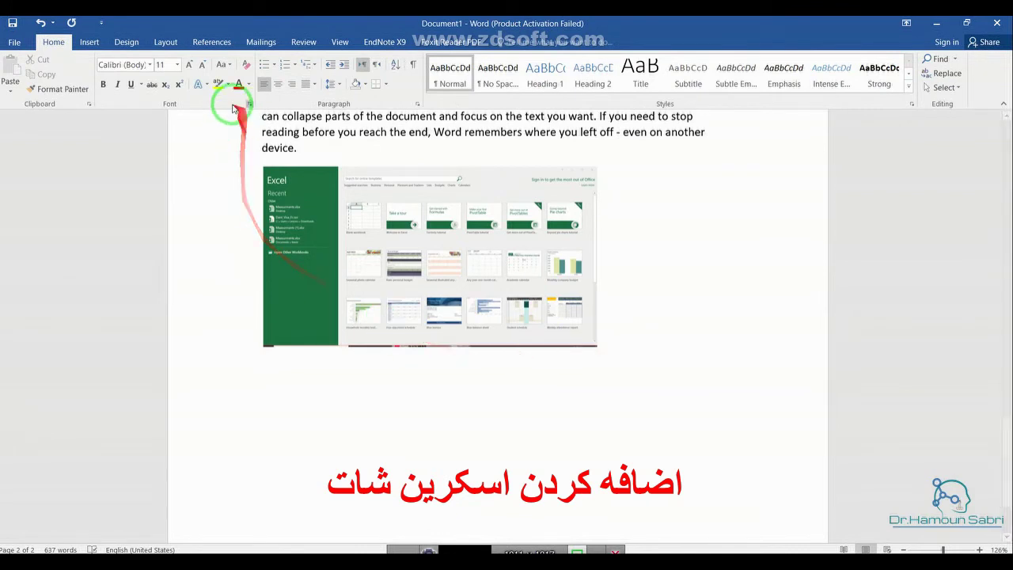
Step: Take a screen clipping of Excel's 'Sign in to get the most out of Office' banner
click(87, 41)
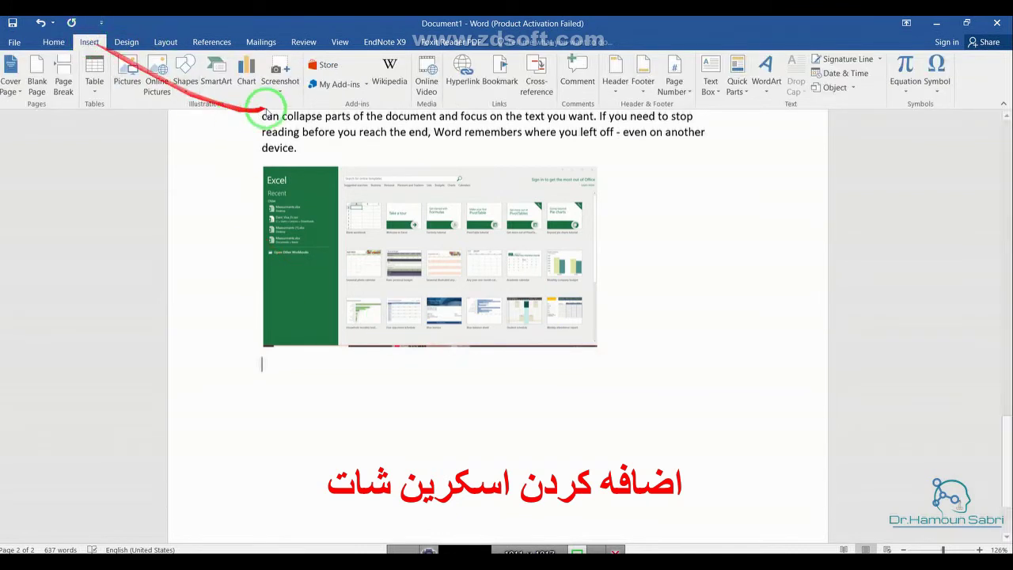
click(280, 86)
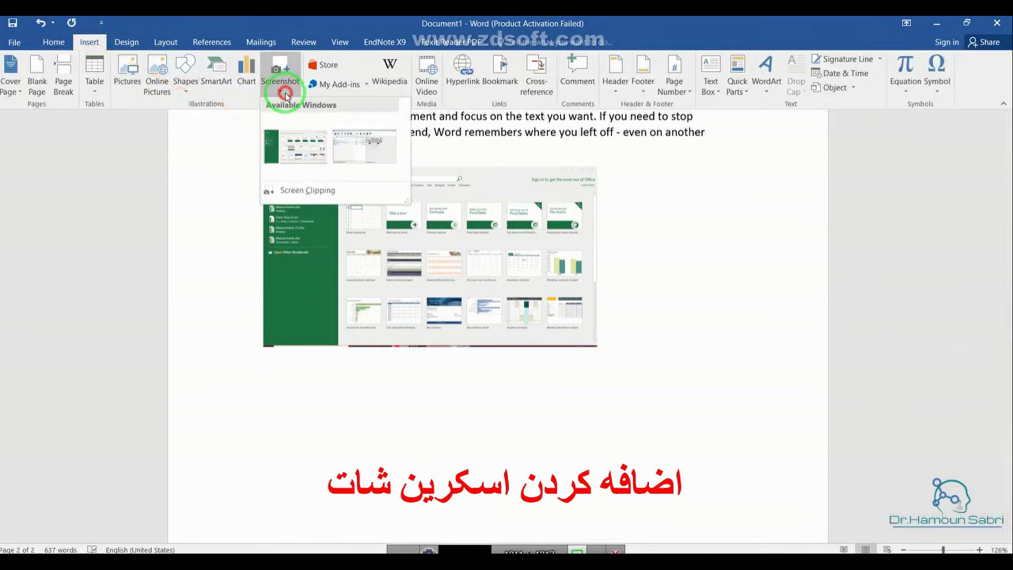
click(297, 192)
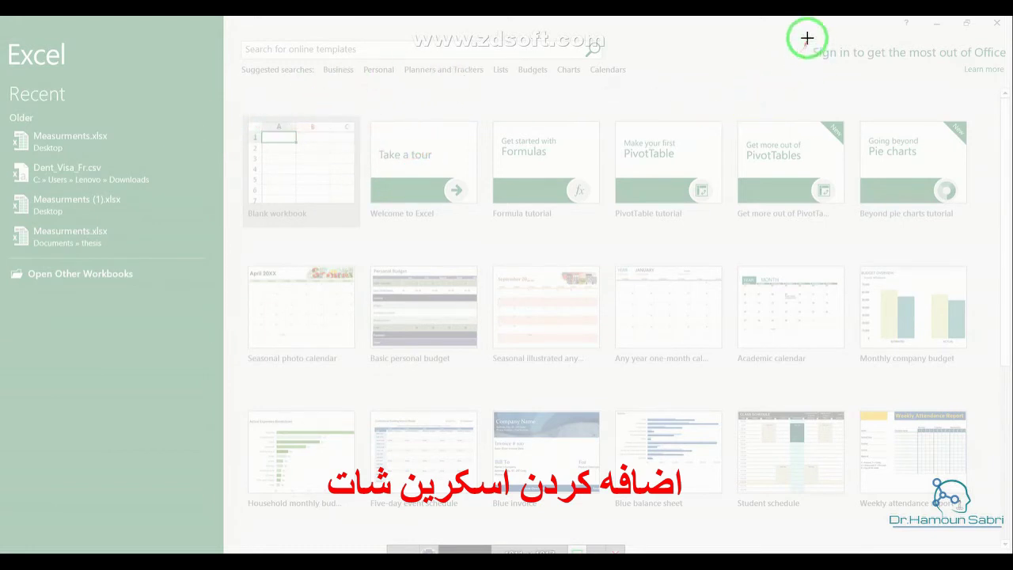
drag(806, 34, 1006, 93)
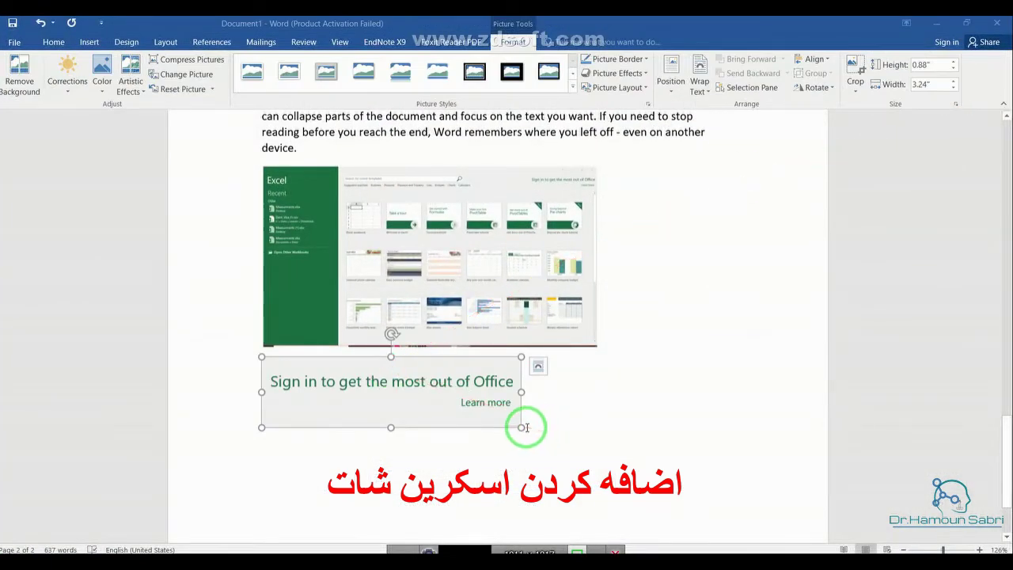
Step: Enlarge the clipped banner to about 5.74 inches wide and add an empty line below it
drag(520, 427, 718, 455)
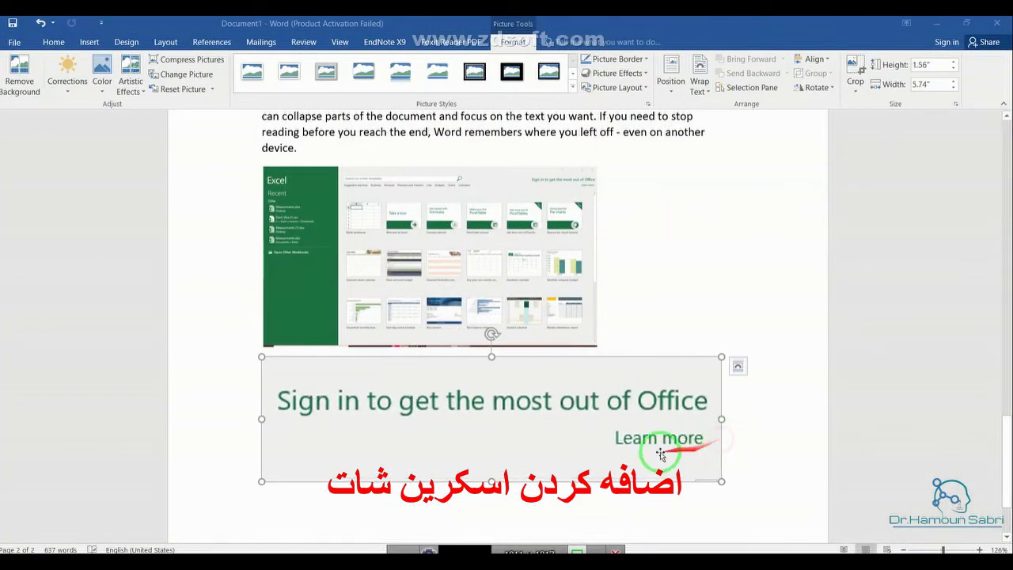
scroll(594, 452, down, 2)
scroll(651, 376, up, 6)
scroll(652, 375, up, 3)
scroll(652, 376, down, 10)
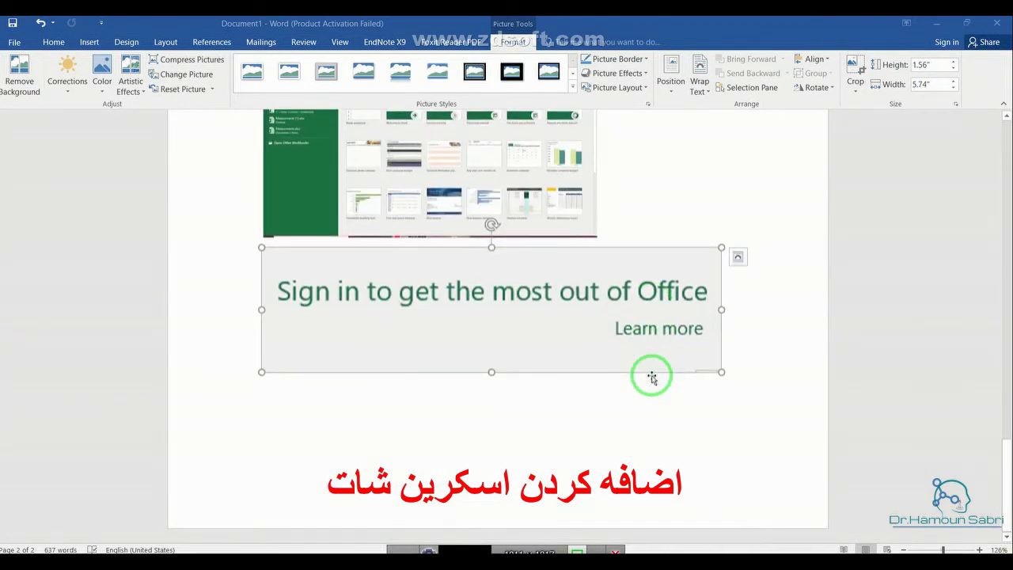
click(726, 366)
key(Return)
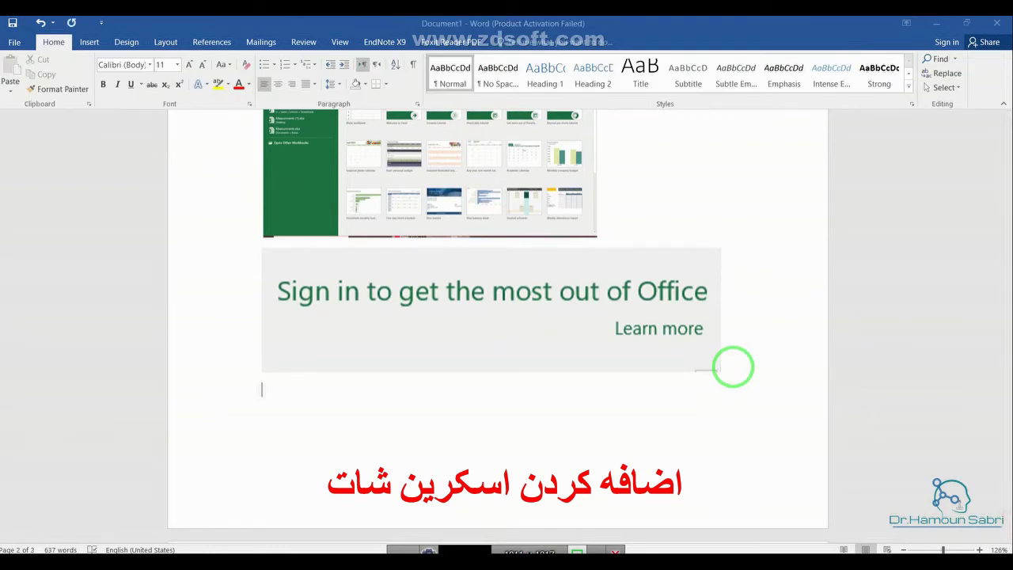
scroll(732, 367, up, 10)
scroll(733, 366, up, 10)
scroll(445, 235, up, 10)
scroll(447, 244, up, 5)
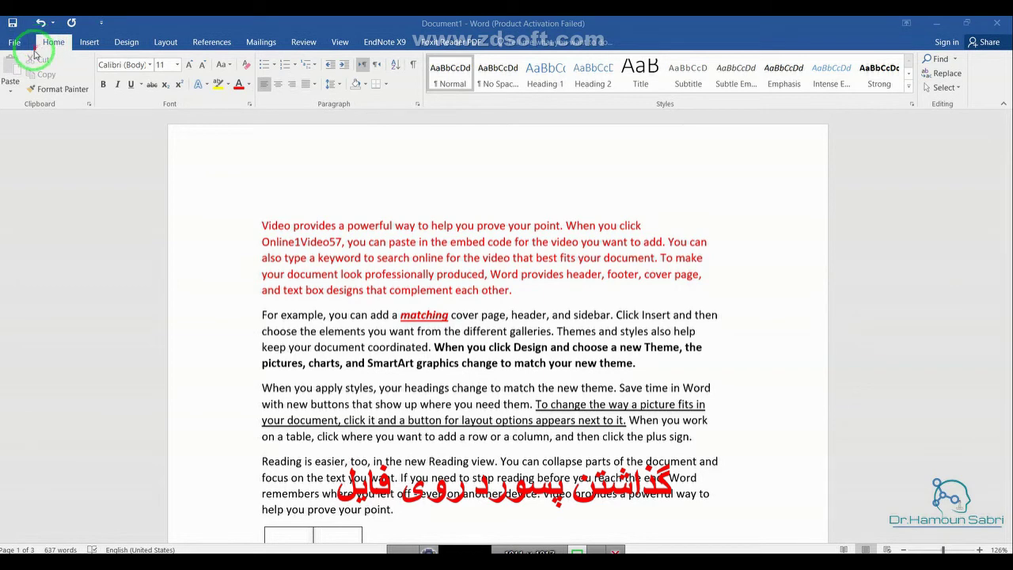
Step: Open the Save As dialog in the Desktop folder and move it aside
click(22, 46)
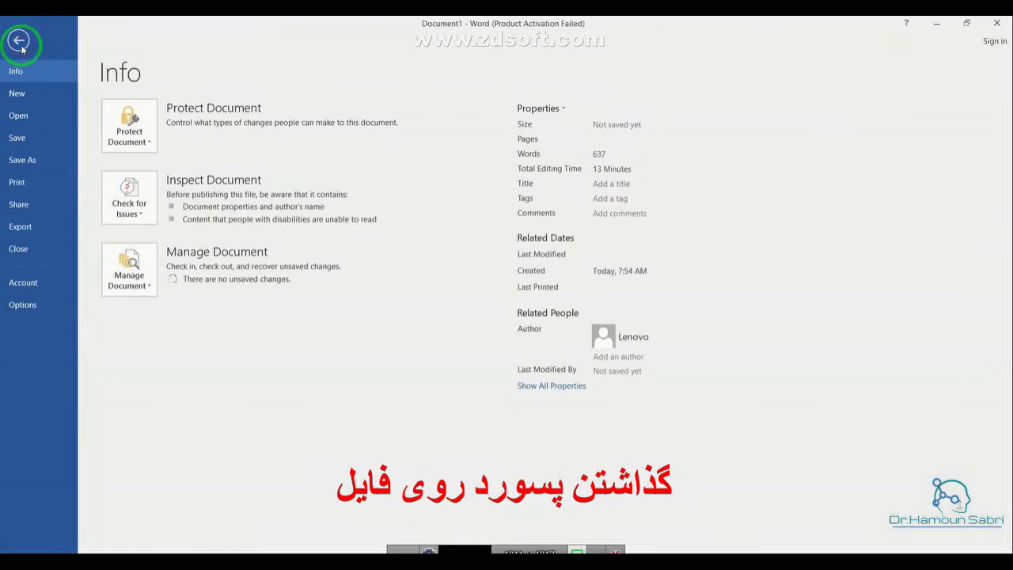
click(25, 161)
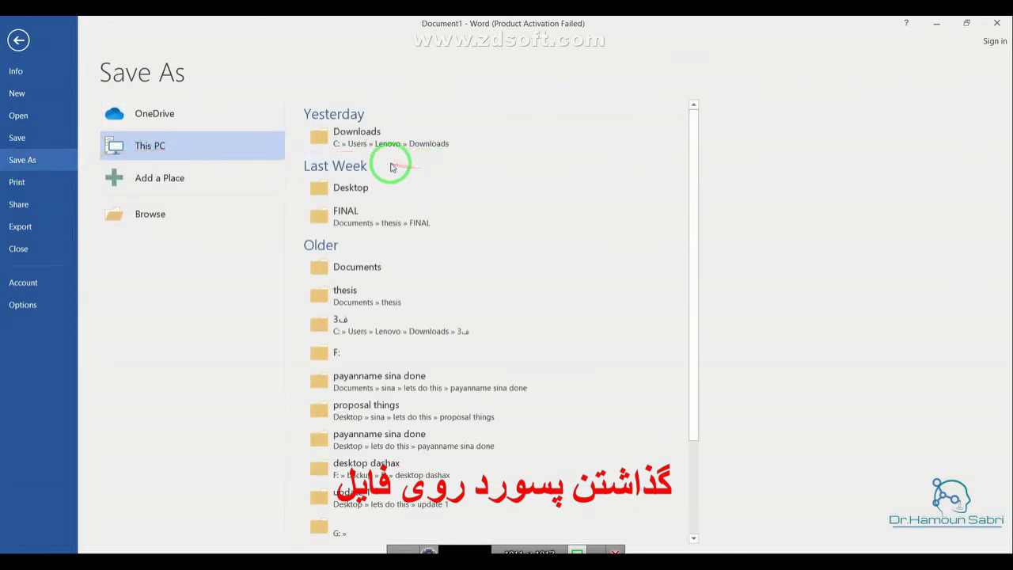
click(356, 189)
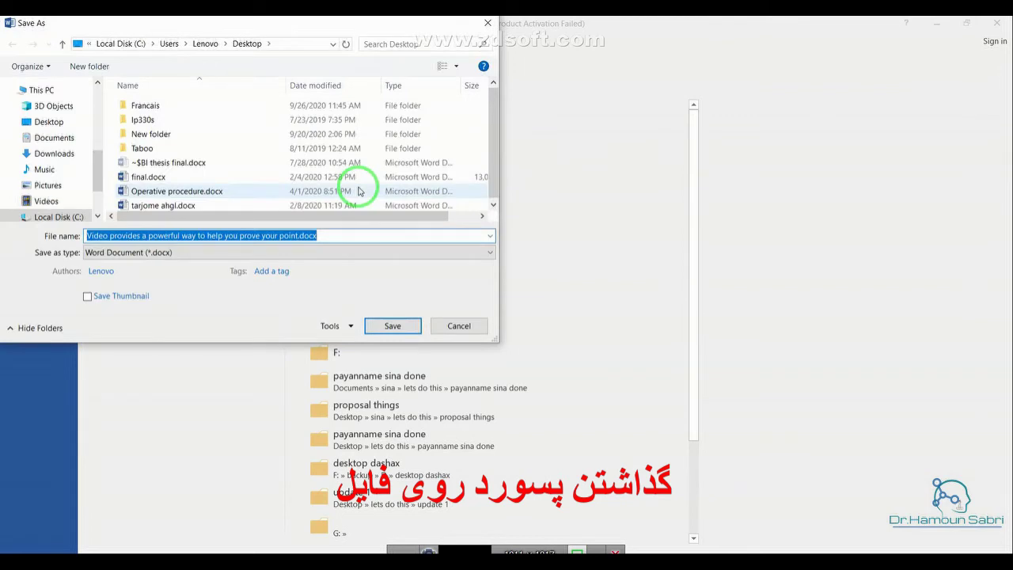
mouse_move(289, 25)
mouse_down()
mouse_move(453, 99)
mouse_move(478, 169)
mouse_up()
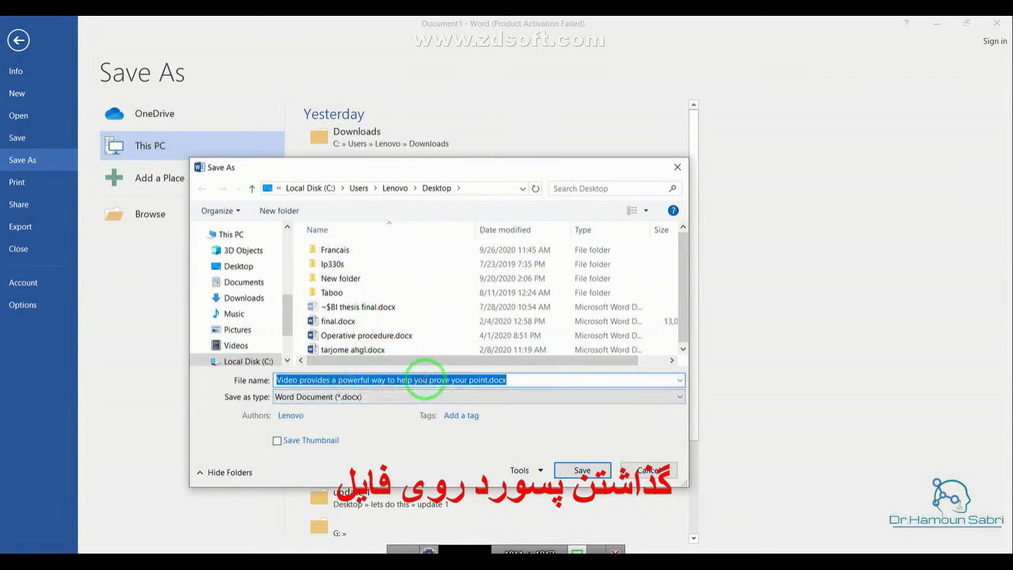
Step: View the General Options file password settings, then cancel saving and return to the document
click(543, 470)
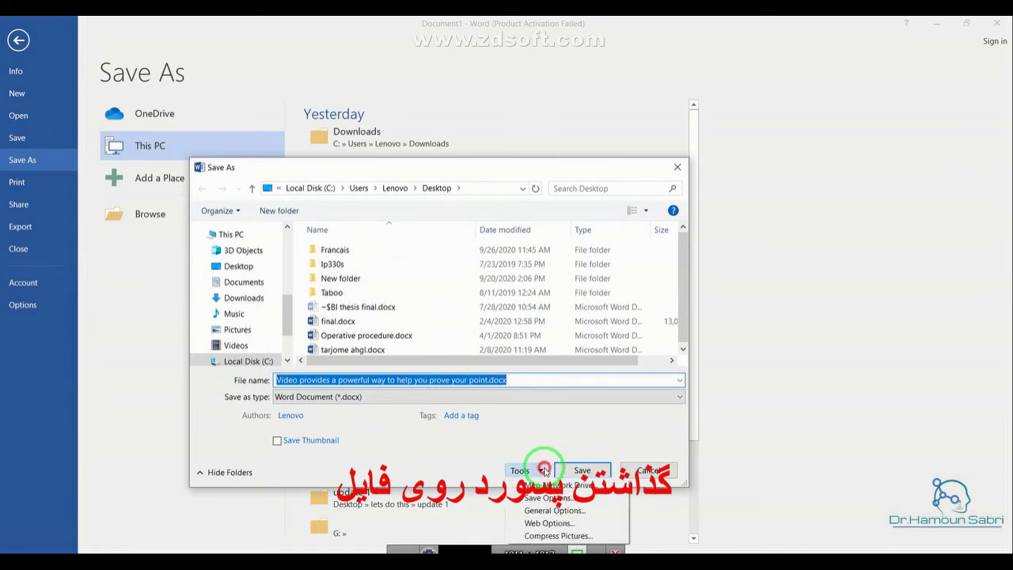
click(553, 511)
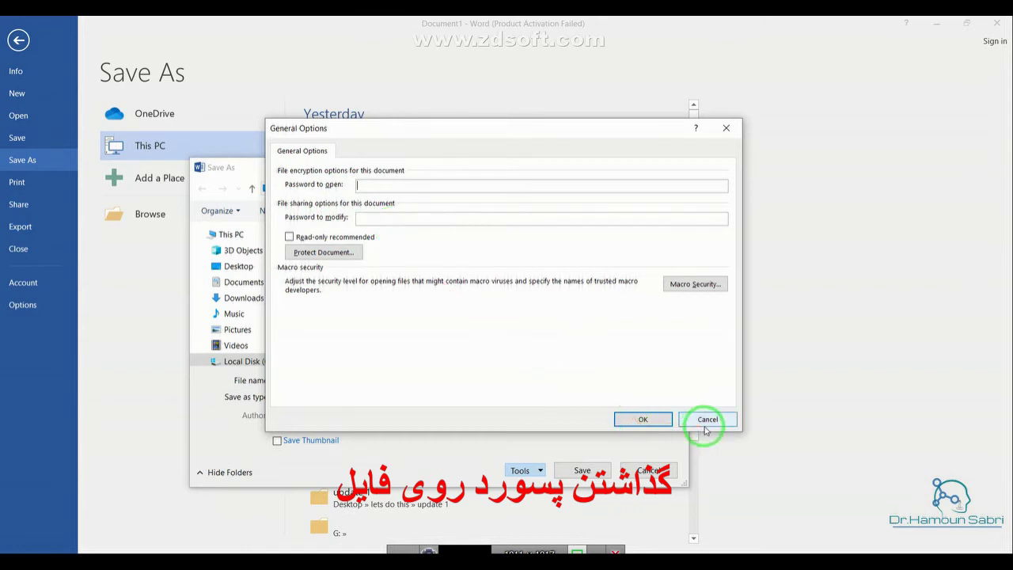
click(647, 421)
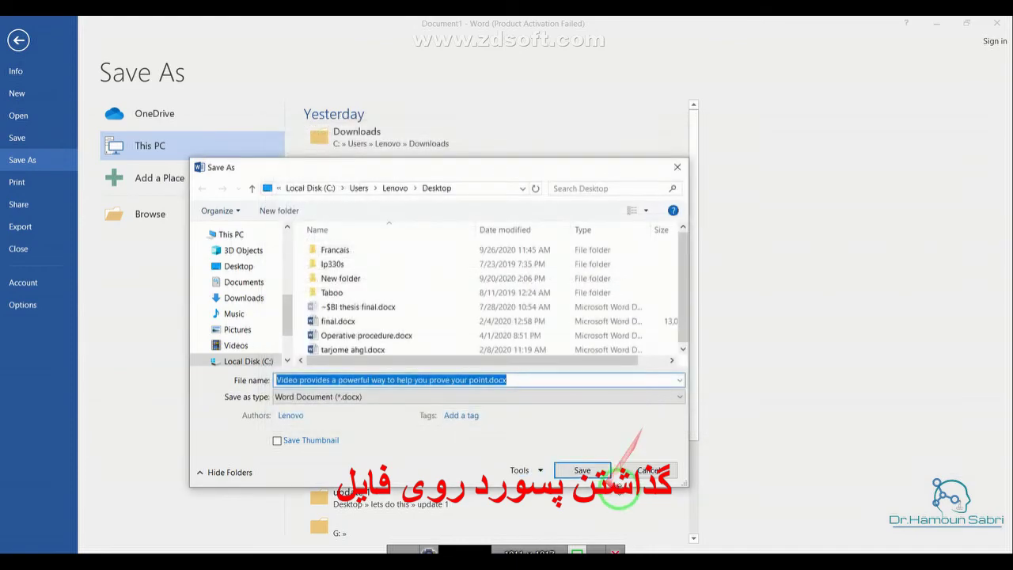
click(645, 472)
key(Escape)
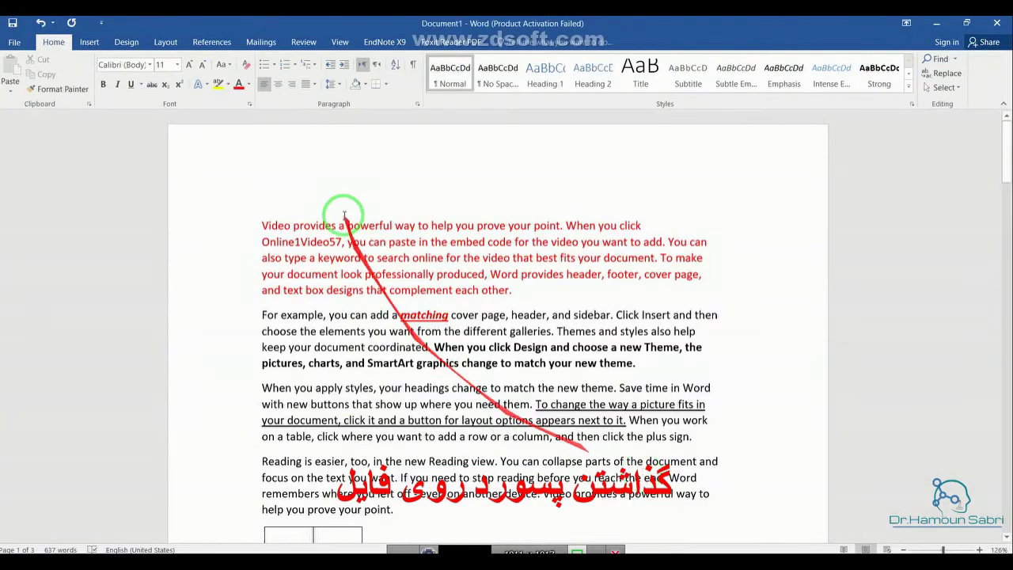
Step: Place the cursor at the end of the paragraph ending 'new theme.' to add Samsung
scroll(344, 215, down, 5)
scroll(344, 216, up, 5)
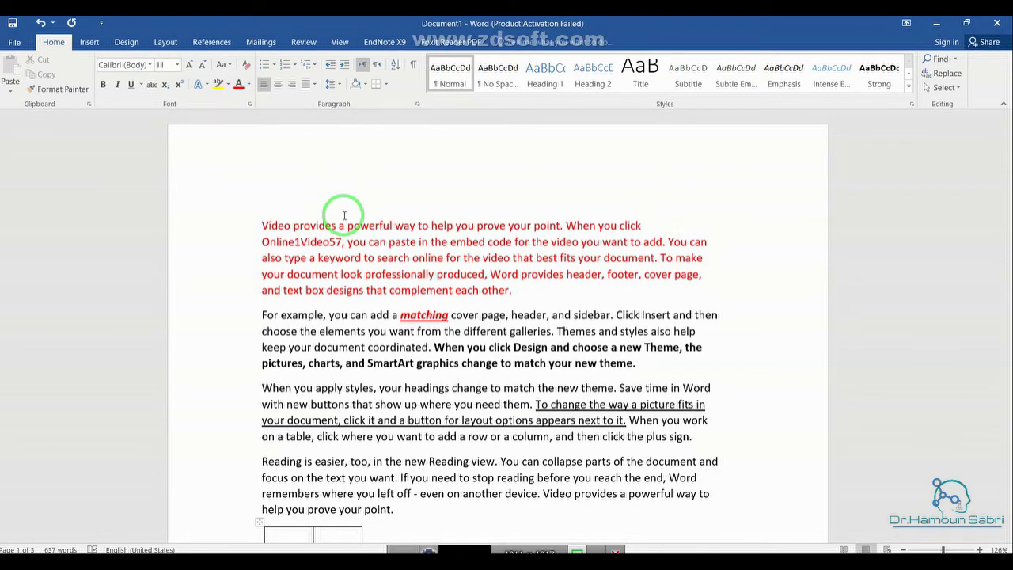
scroll(341, 215, down, 9)
click(362, 379)
text(Samsung)
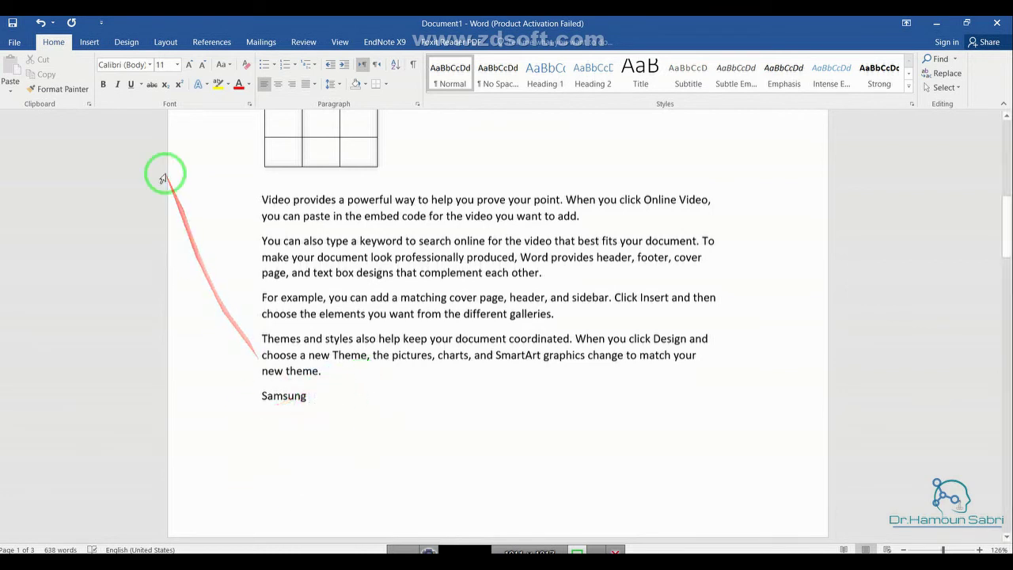
Step: Insert a © symbol after Samsung from the Insert tab's Symbol list
click(87, 44)
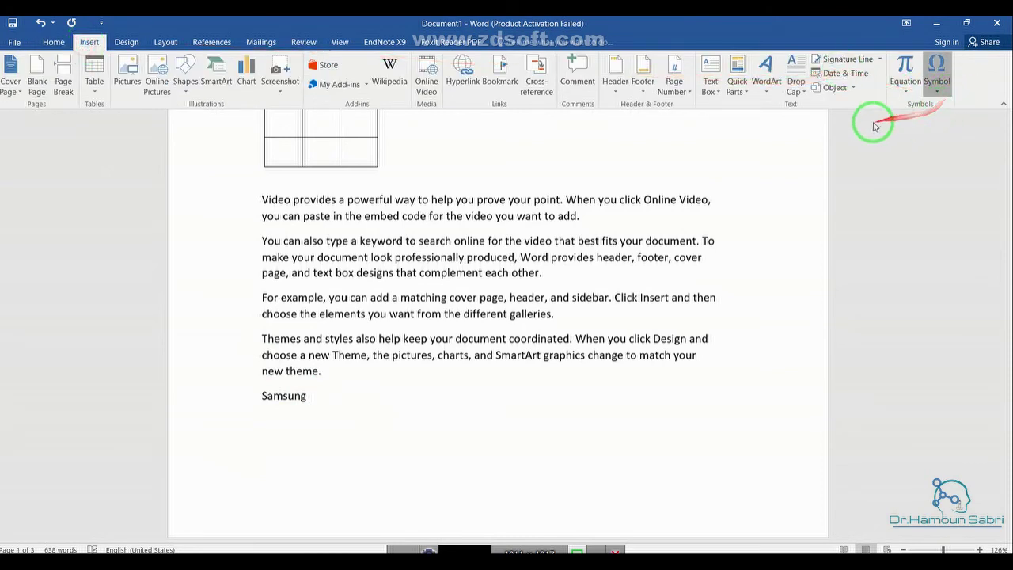
click(939, 83)
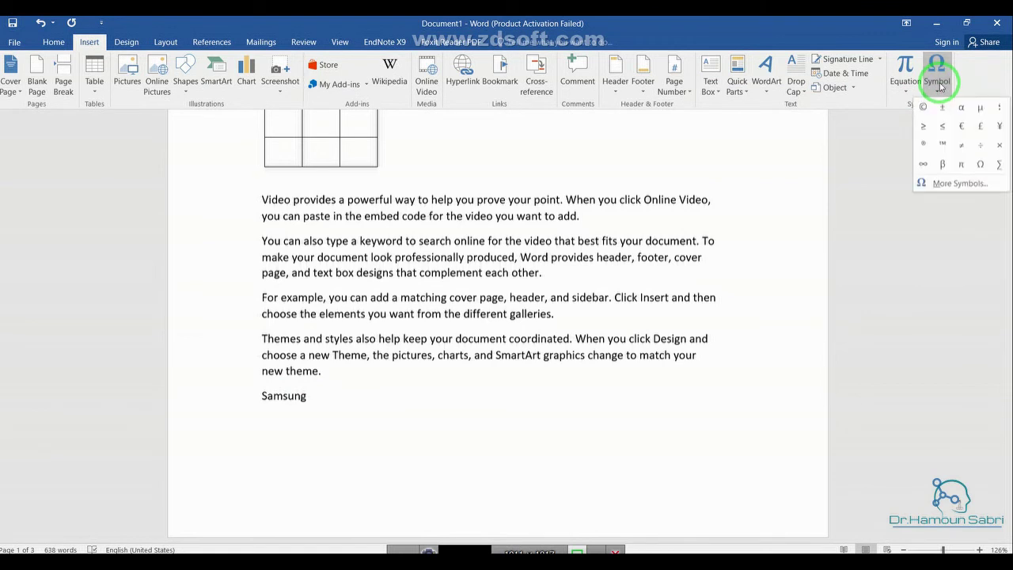
click(923, 107)
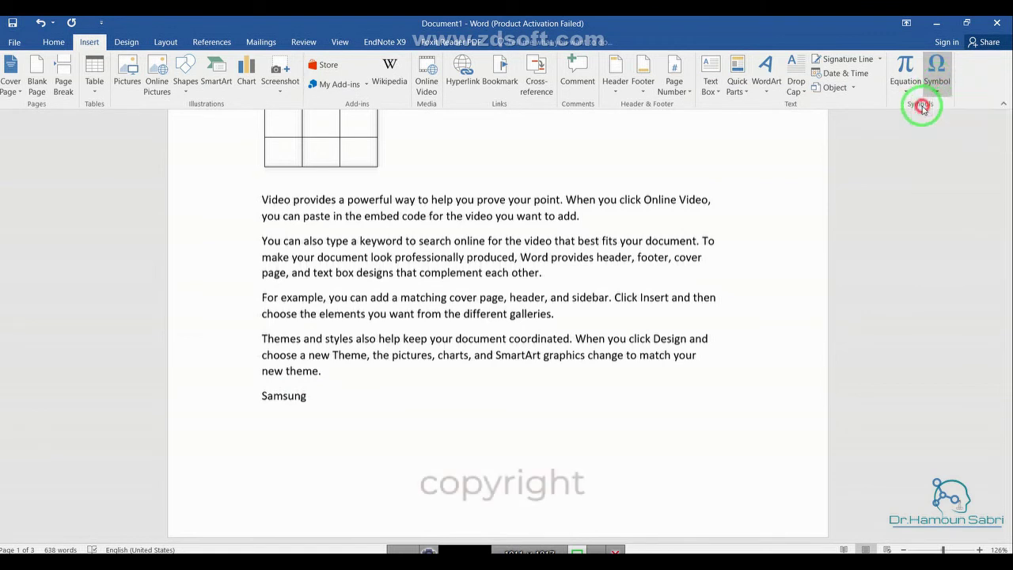
mouse_move(534, 550)
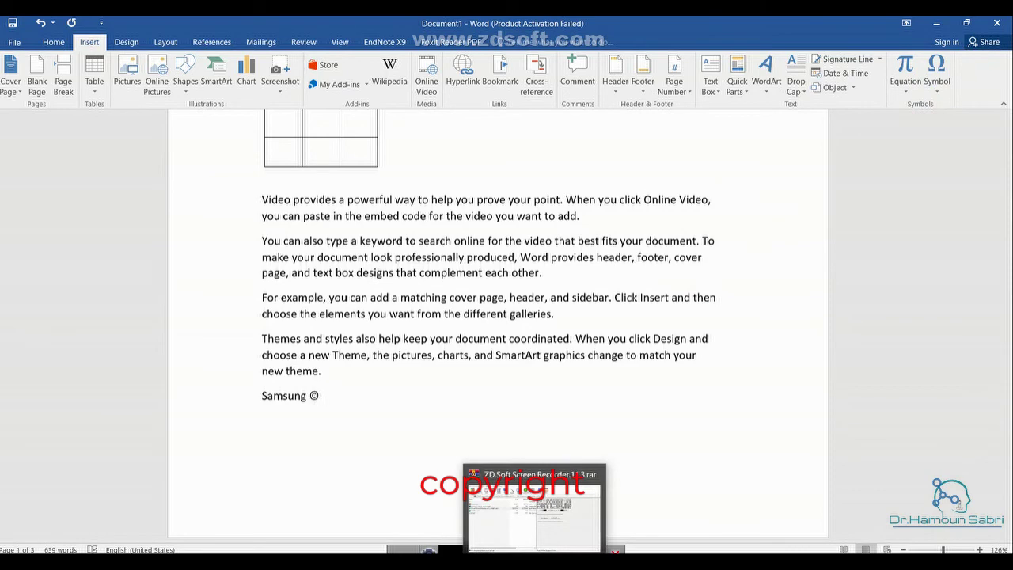
Step: Type another Samsung line above 'When you apply styles', then scroll down to page 3
scroll(332, 400, down, 3)
scroll(335, 401, down, 3)
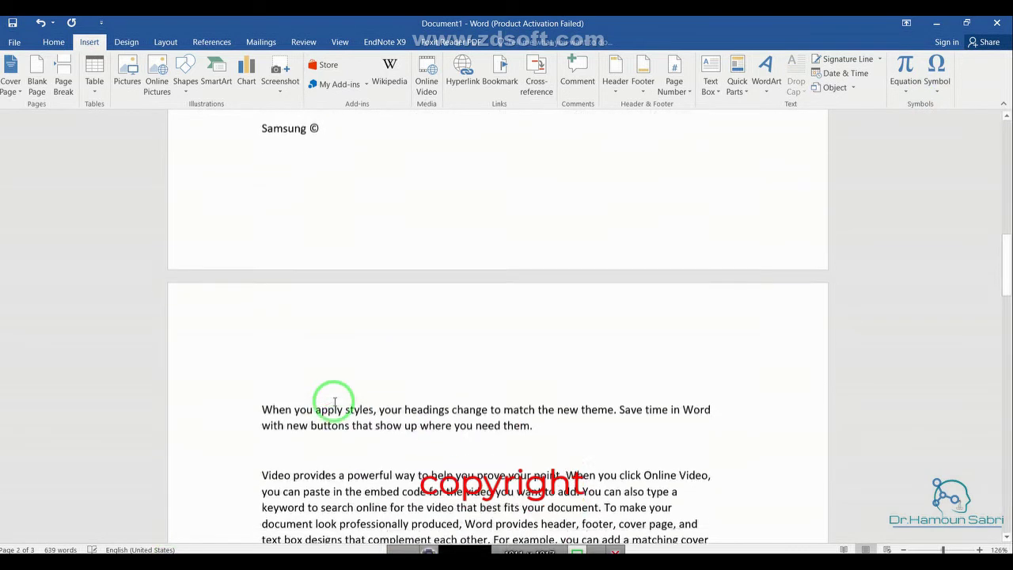
text(Samsung ©)
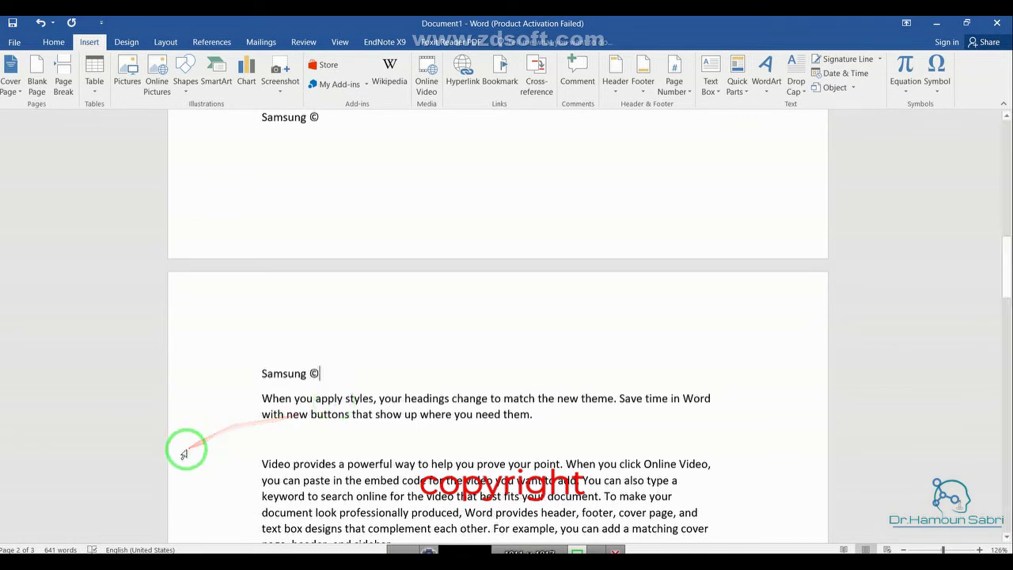
scroll(185, 448, down, 4)
scroll(185, 448, down, 12)
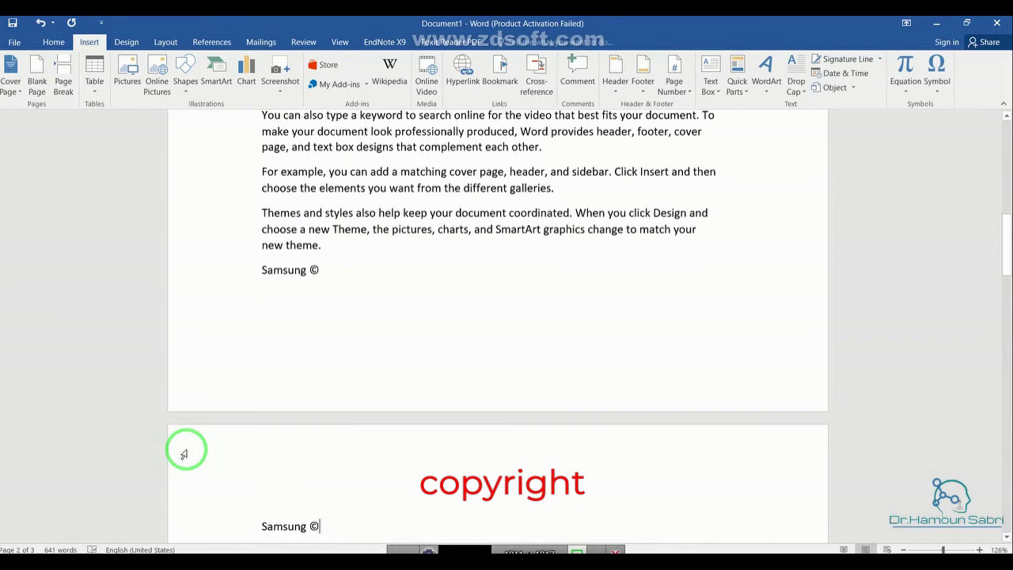
scroll(185, 450, down, 5)
scroll(186, 450, down, 4)
scroll(185, 450, down, 7)
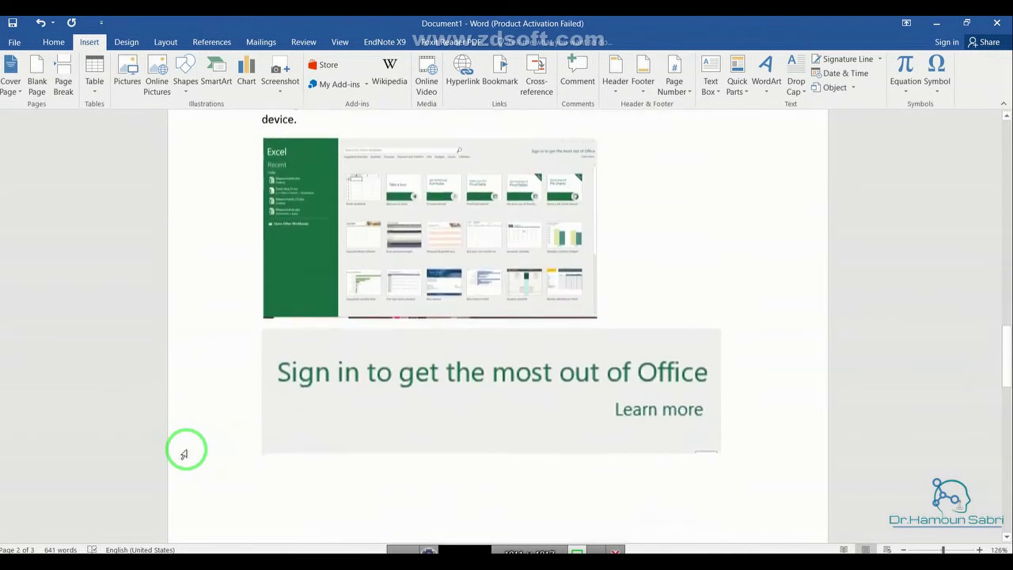
scroll(791, 309, down, 5)
scroll(791, 309, down, 2)
Step: Add a double border line at the top of page 3 using ===
click(336, 222)
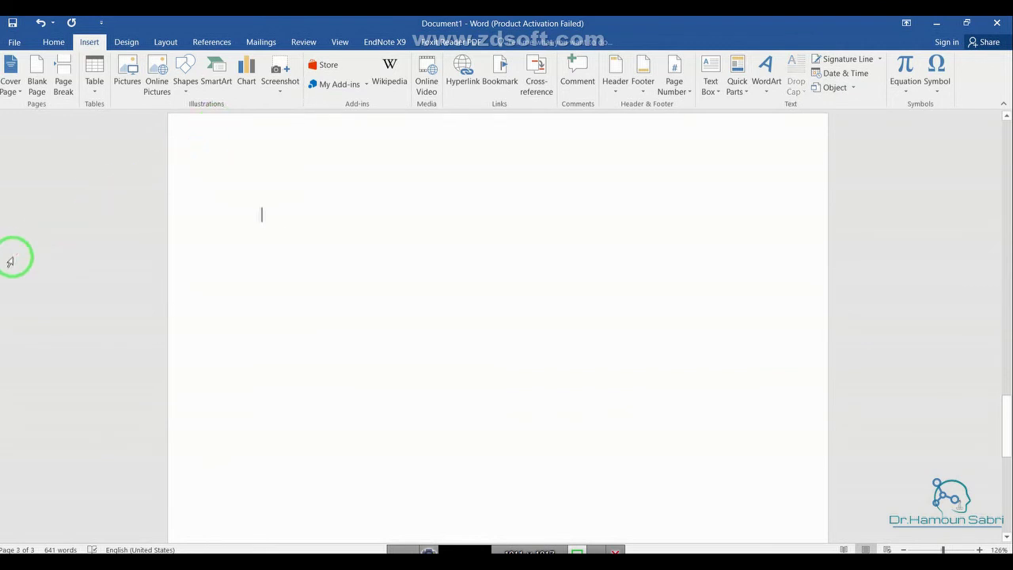
text(=)
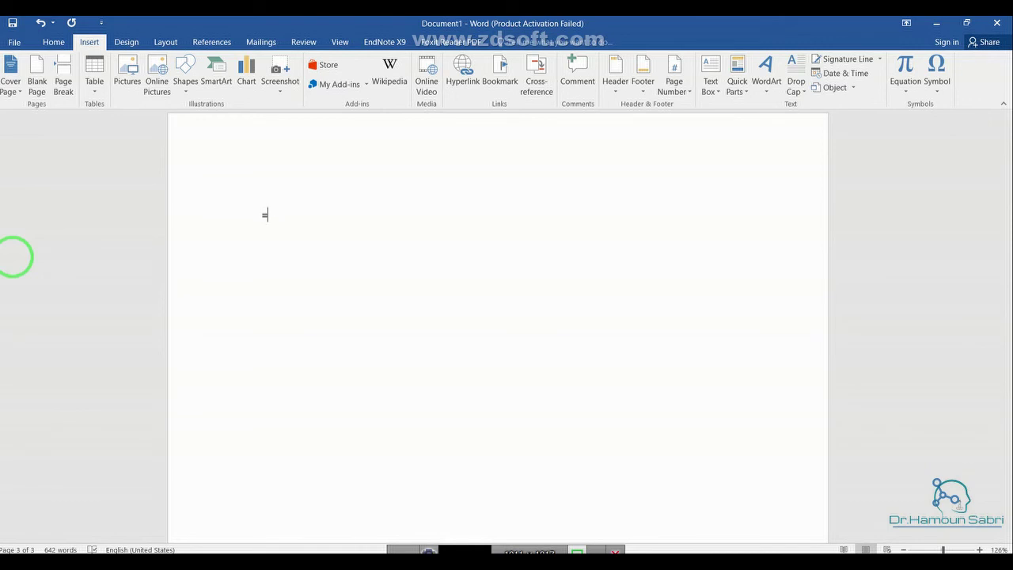
key(Return)
key(Return)
key(BackSpace)
text(=)
text(=)
key(BackSpace)
key(BackSpace)
key(BackSpace)
text(===)
key(Return)
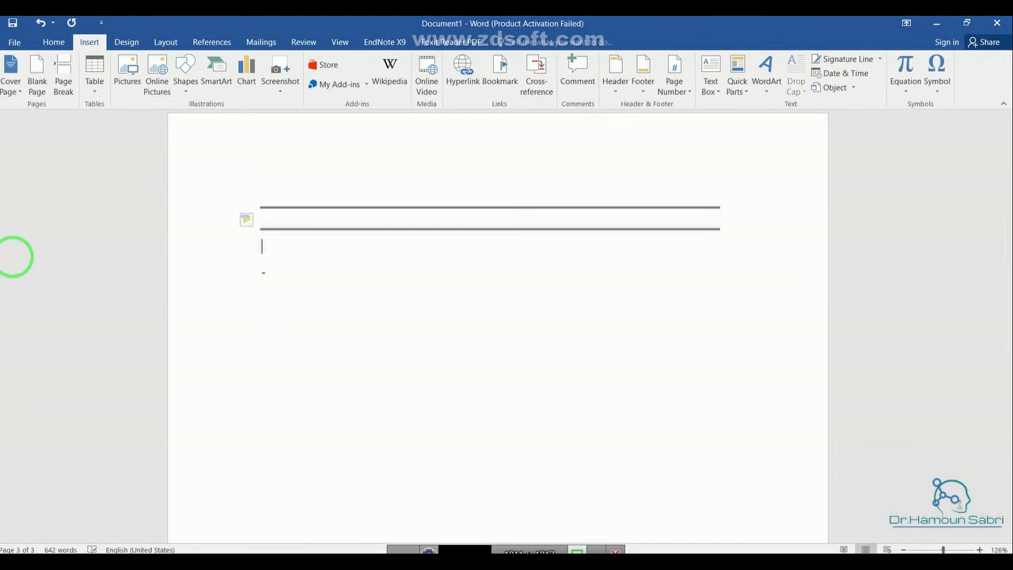
Step: Add single, thick and double border lines below it, then place the cursor beneath them
double_click(293, 297)
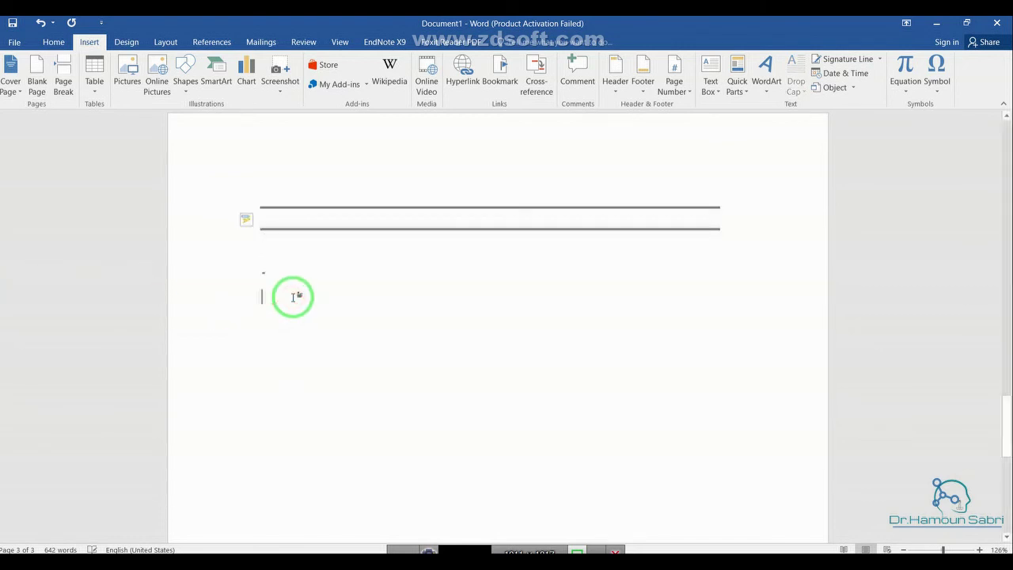
text(---)
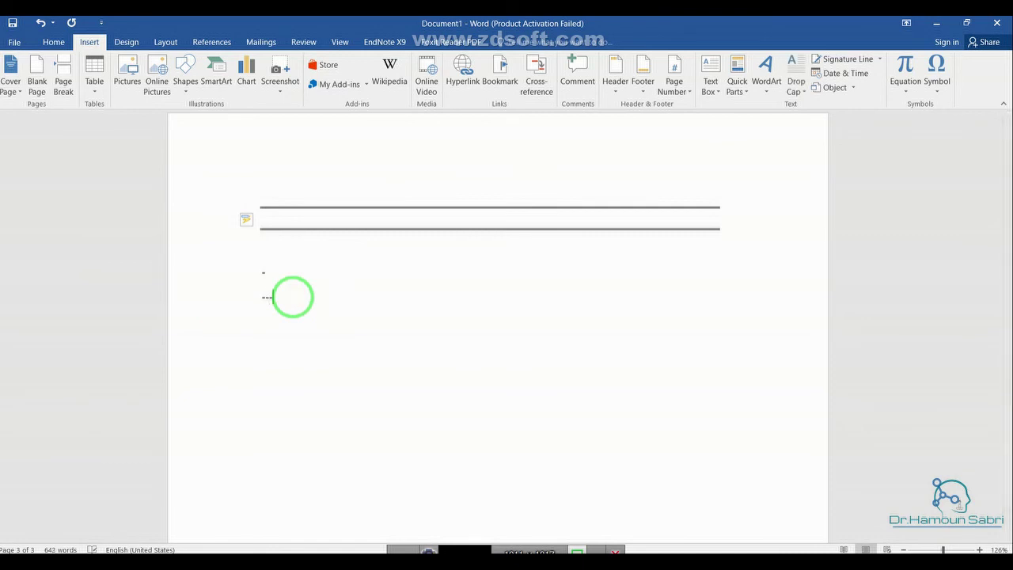
key(Return)
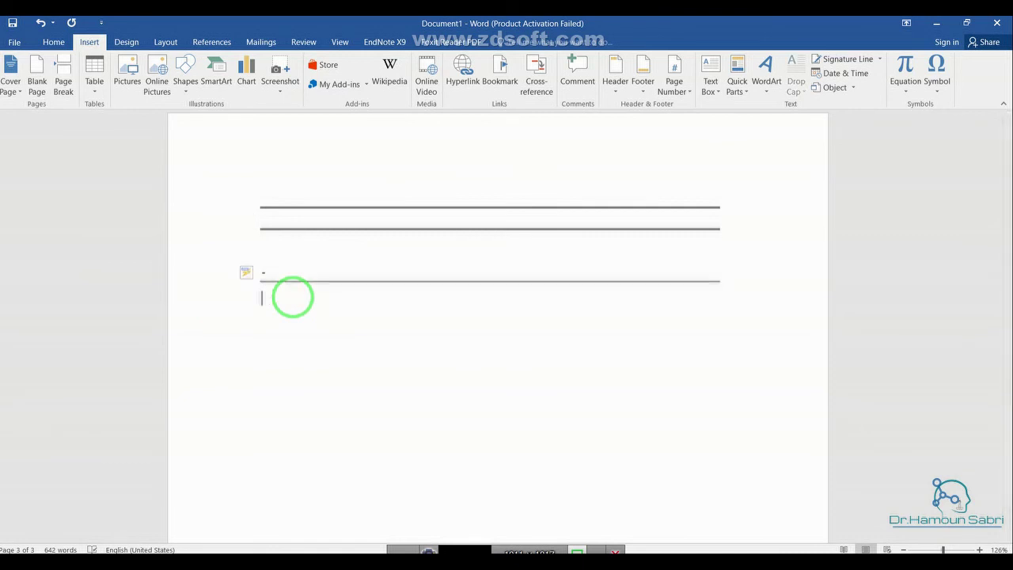
text(-)
text(__)
key(Return)
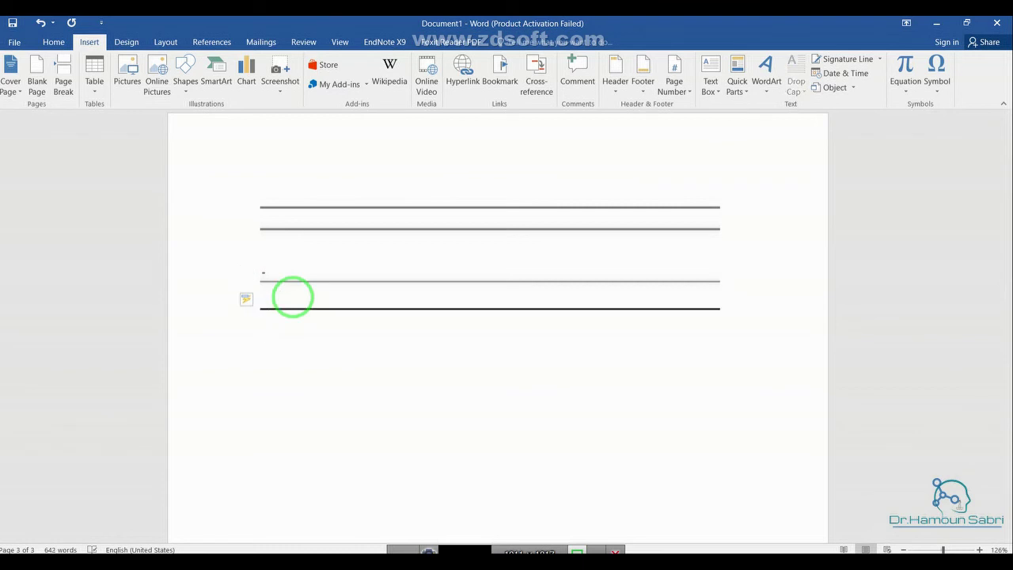
text(===)
key(Return)
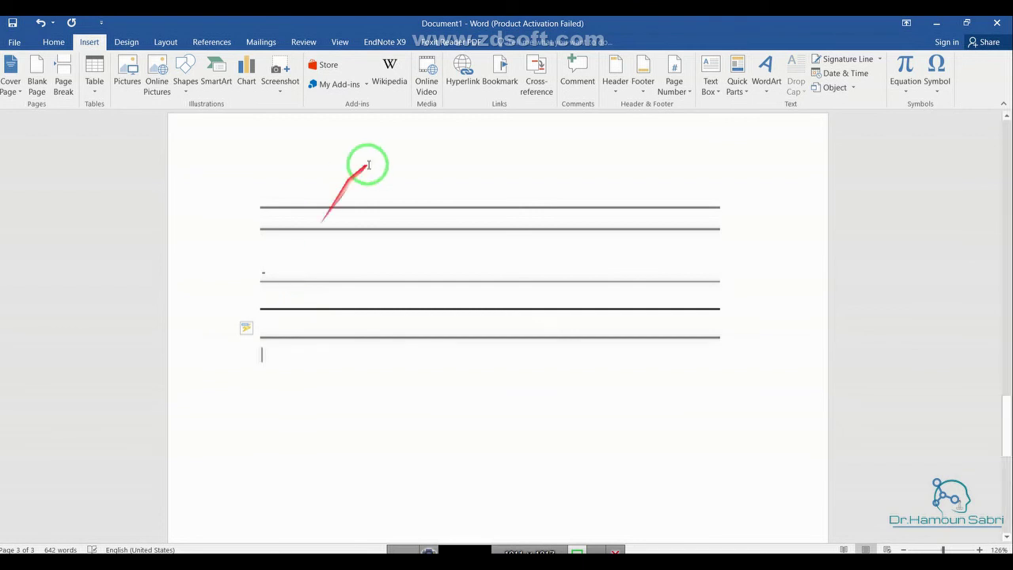
double_click(321, 382)
scroll(395, 385, down, 1)
scroll(363, 334, up, 3)
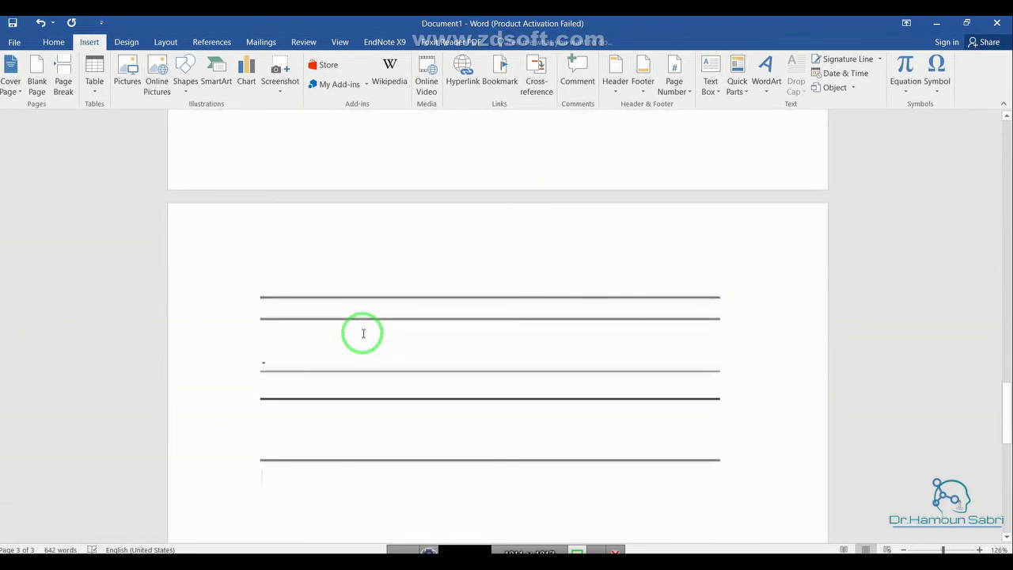
scroll(362, 333, down, 2)
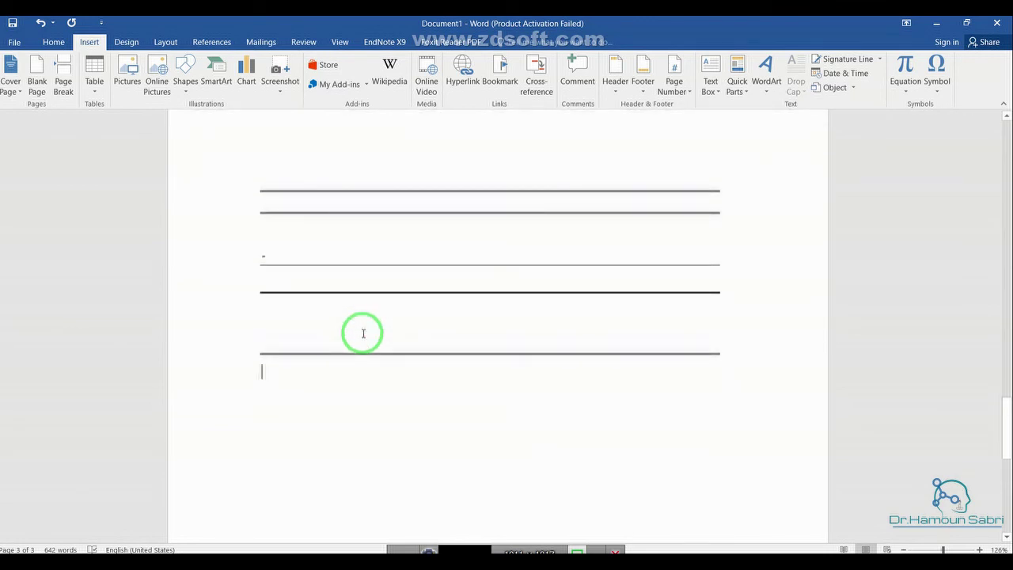